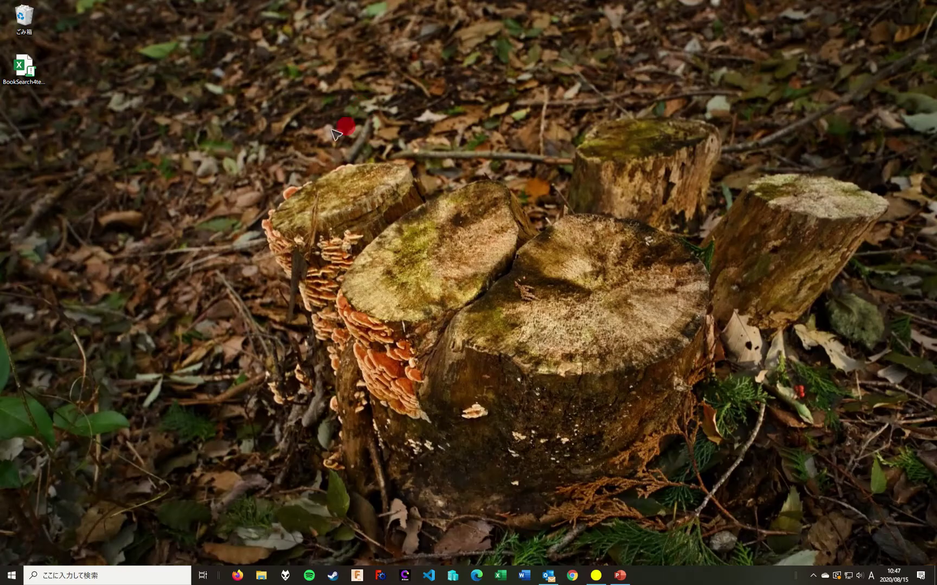
Open BookSearch4templete.xlsm from the desktop in Excel
{"action": "left_click", "coordinate": [20, 76]}
{"action": "double_click", "coordinate": [20, 76]}
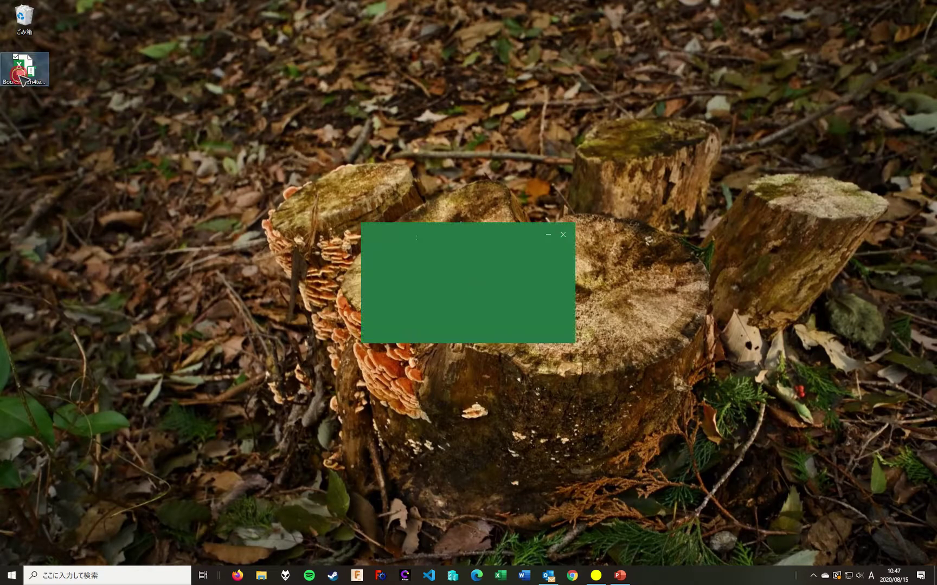
Register and search ゴールデンカムイ in コミック, giving a latest release dated 2020/09/18
{"action": "left_click_drag", "start_coordinate": [770, 129], "coordinate": [444, 184]}
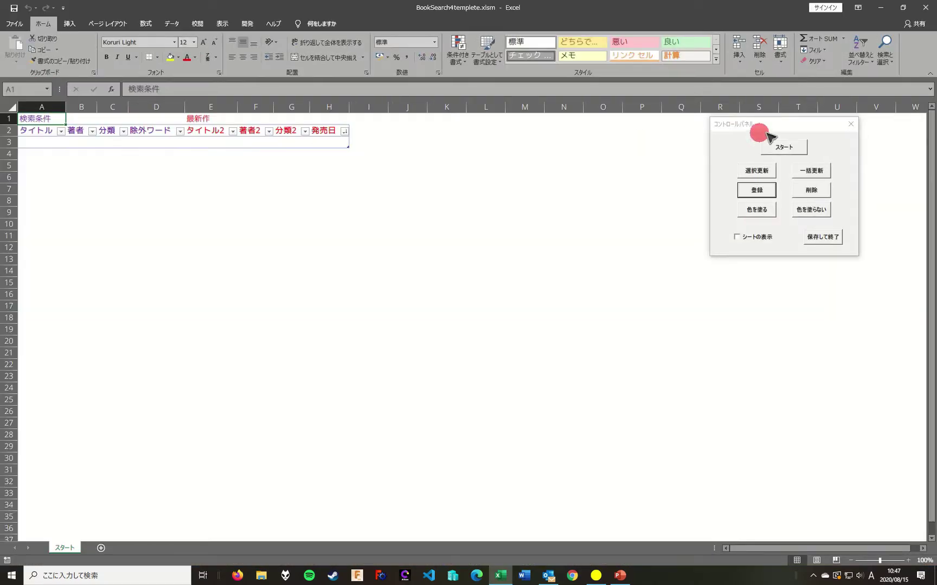
{"action": "left_click", "coordinate": [438, 247]}
{"action": "type", "text": "ごーるでんかむい"}
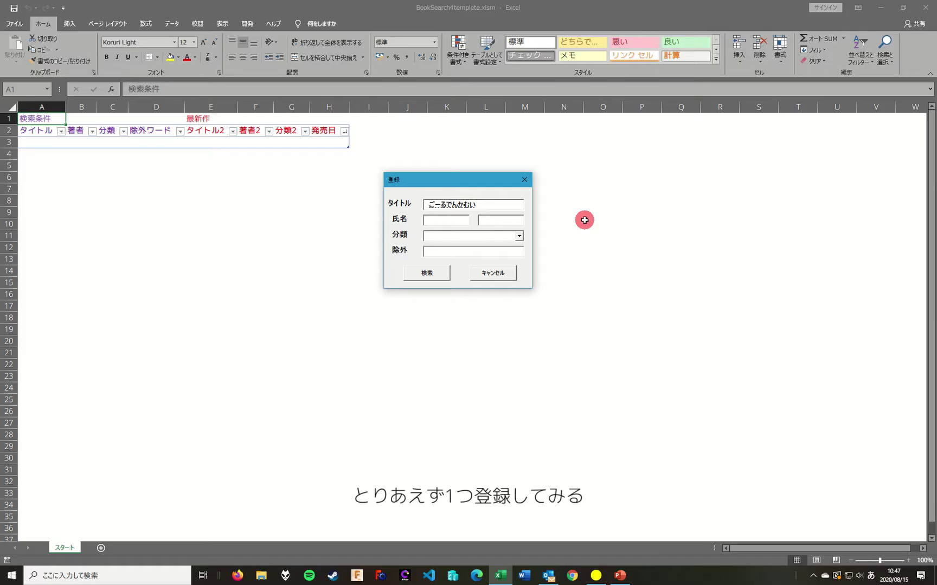
{"action": "key", "text": "space"}
{"action": "key", "text": "Return"}
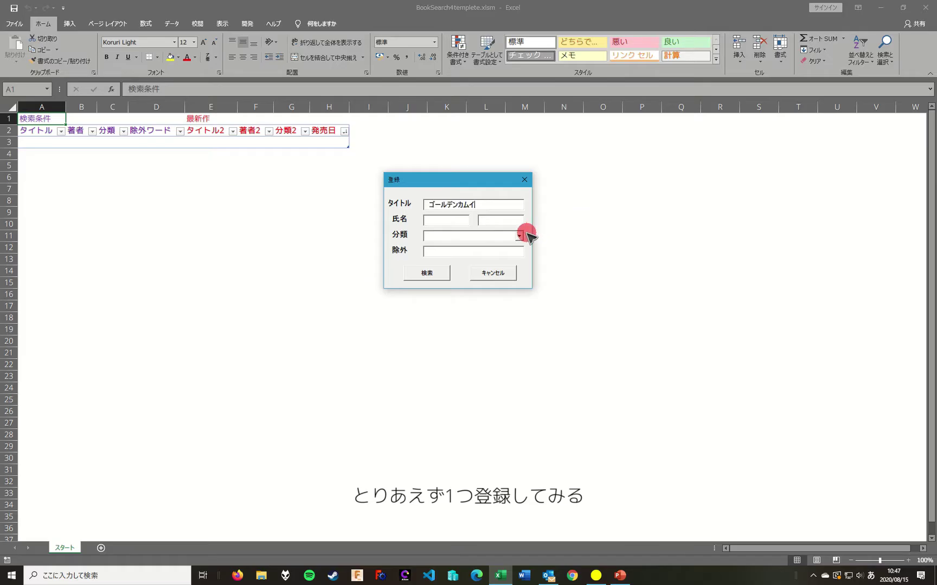
{"action": "left_click", "coordinate": [519, 236]}
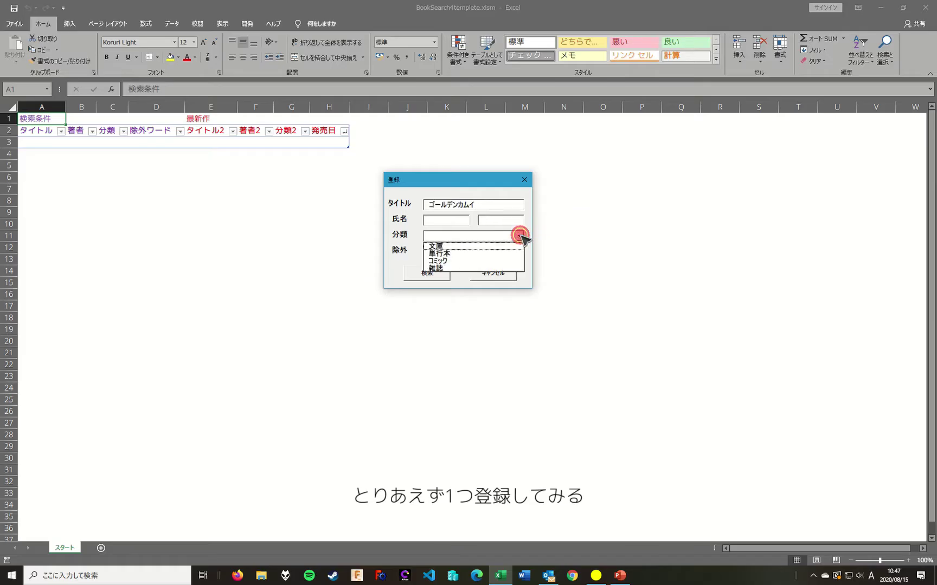
{"action": "left_click", "coordinate": [454, 261]}
{"action": "left_click", "coordinate": [428, 273]}
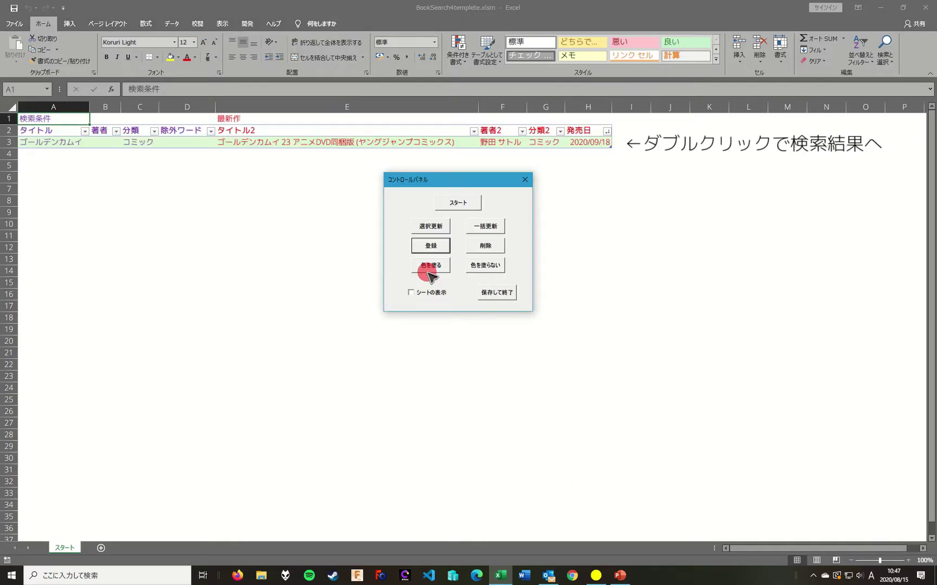
{"action": "left_click", "coordinate": [322, 144]}
Re-register ゴールデンカムイ / コミック excluding 同梱版, leaving only volumes 23, 22 and 21
{"action": "double_click", "coordinate": [322, 145]}
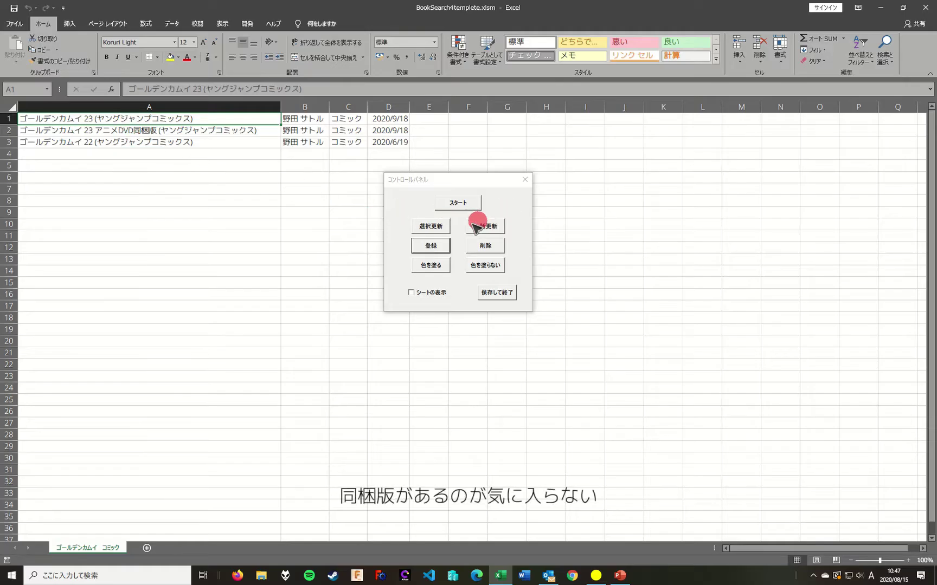
{"action": "left_click", "coordinate": [431, 246]}
{"action": "type", "text": "ごーるでんかむい"}
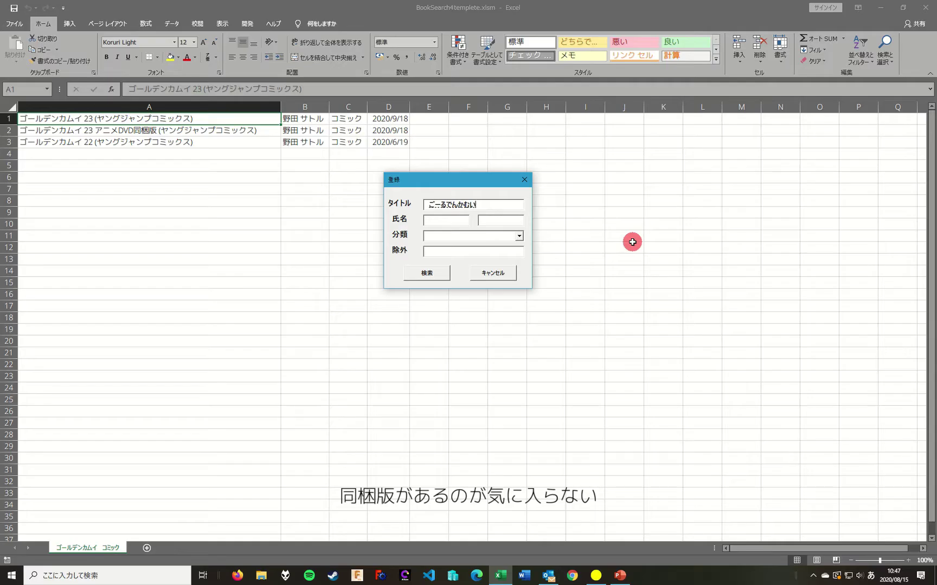
{"action": "key", "text": "space"}
{"action": "key", "text": "Return"}
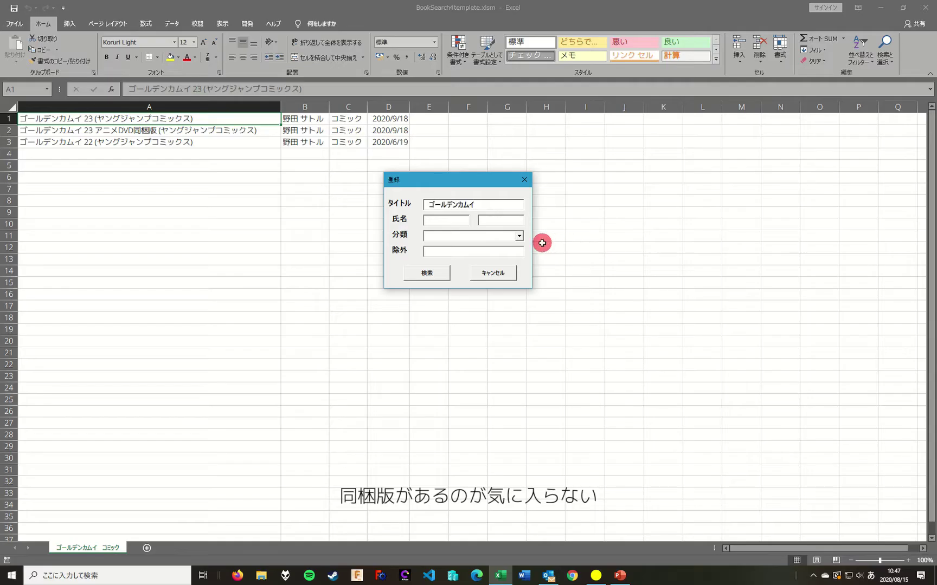
{"action": "left_click", "coordinate": [518, 236]}
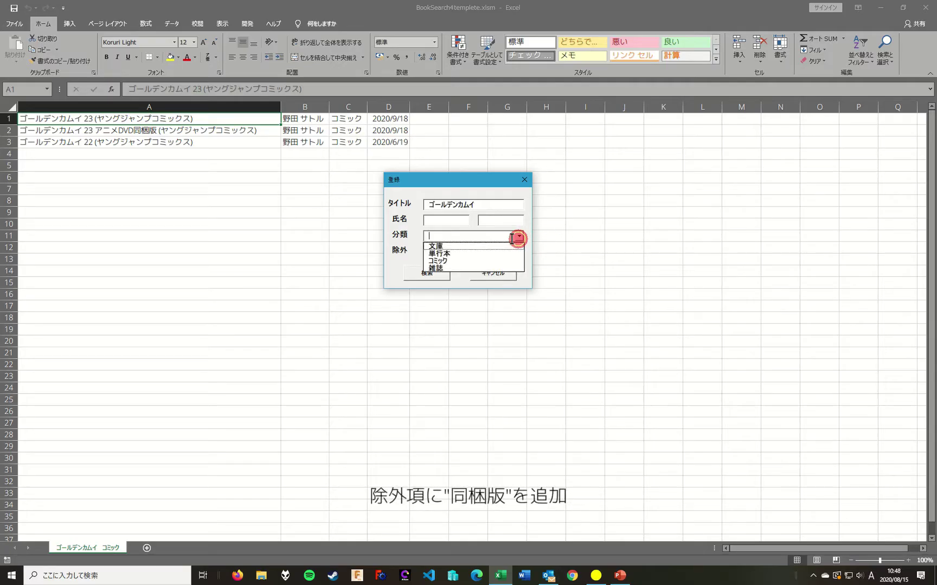
{"action": "left_click", "coordinate": [437, 261]}
{"action": "left_click", "coordinate": [446, 251]}
{"action": "type", "text": "同梱版"}
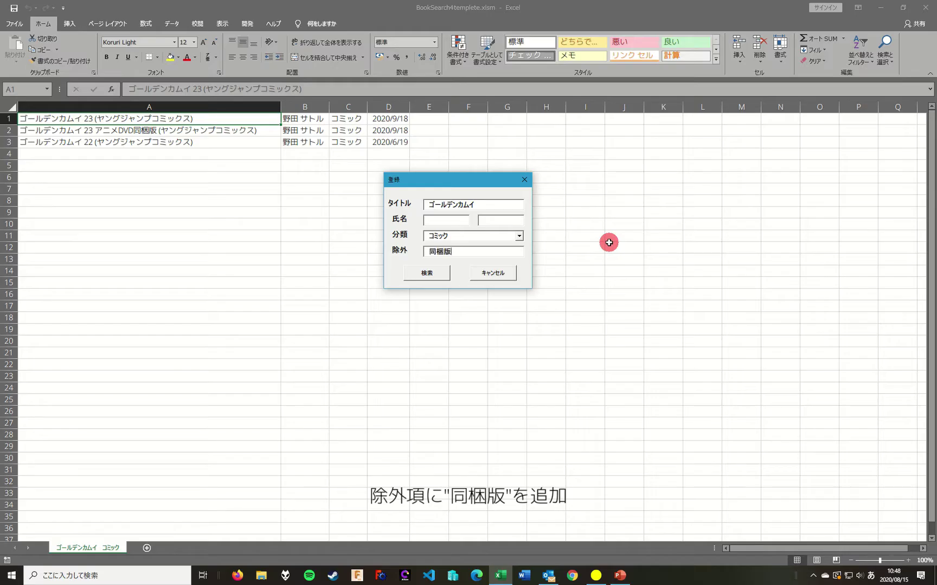
{"action": "left_click", "coordinate": [425, 273]}
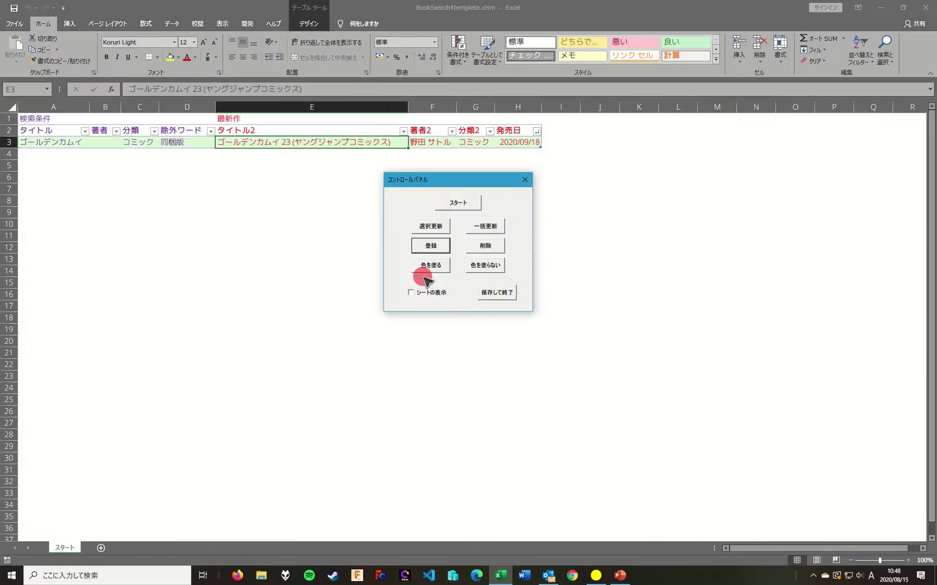
{"action": "double_click", "coordinate": [271, 146]}
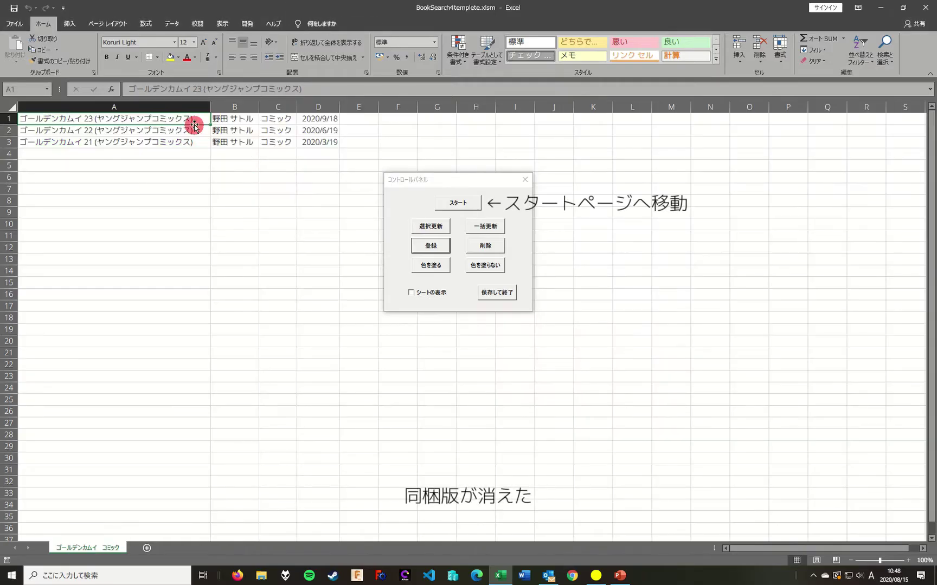
Register a 文庫 condition using the author's surname and given name, latest release 2020/09/02
{"action": "left_click", "coordinate": [459, 201]}
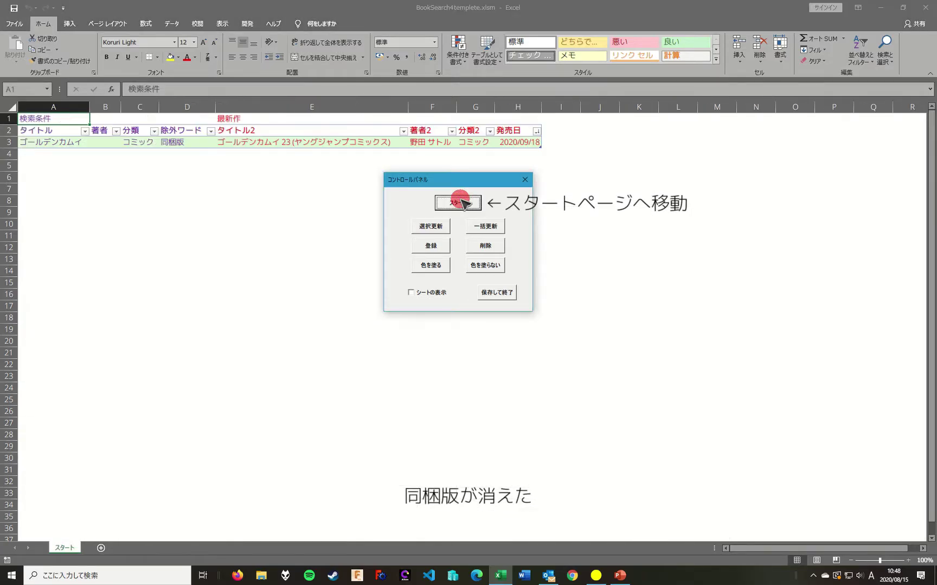
{"action": "left_click", "coordinate": [433, 251]}
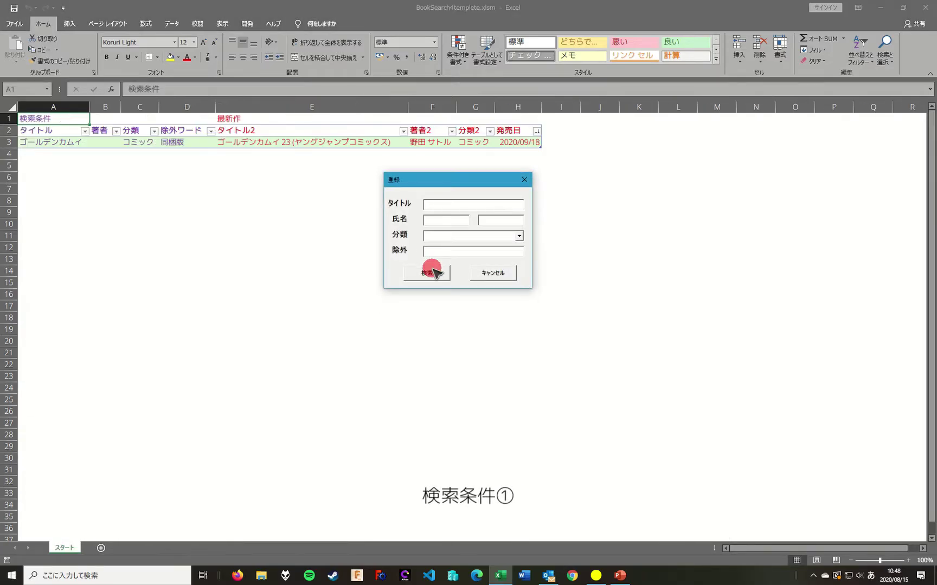
{"action": "left_click", "coordinate": [519, 236]}
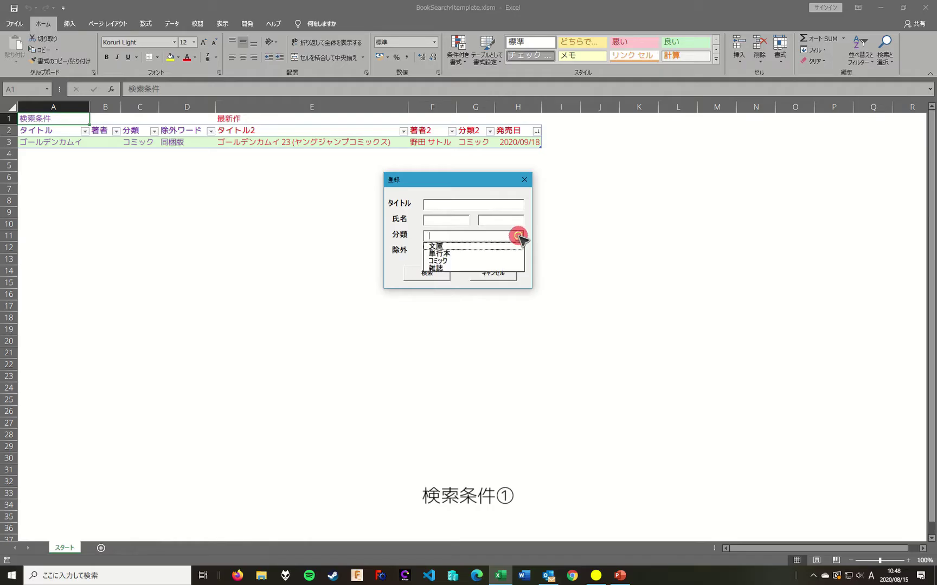
{"action": "left_click", "coordinate": [470, 250]}
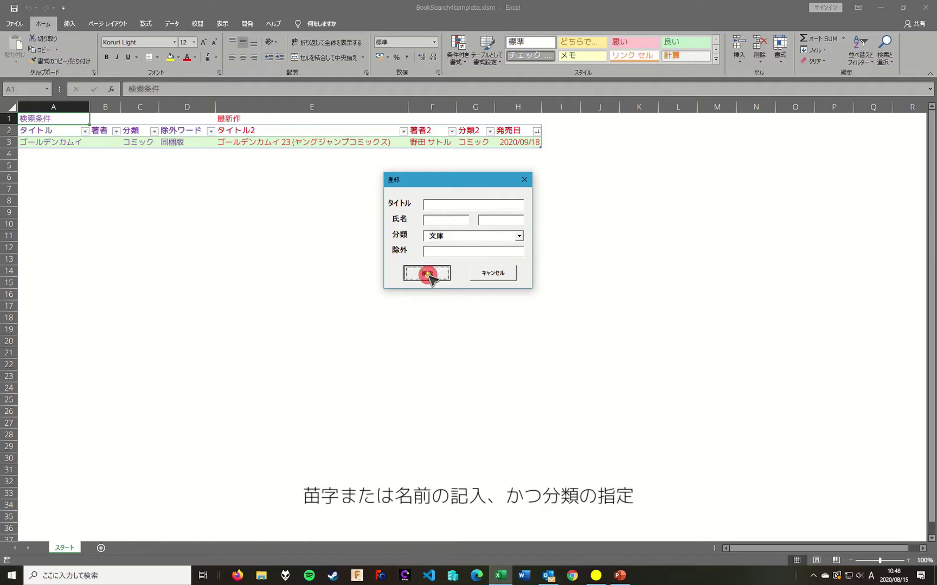
{"action": "left_click", "coordinate": [432, 221]}
{"action": "left_click", "coordinate": [334, 225]}
{"action": "type", "text": "菜穂子"}
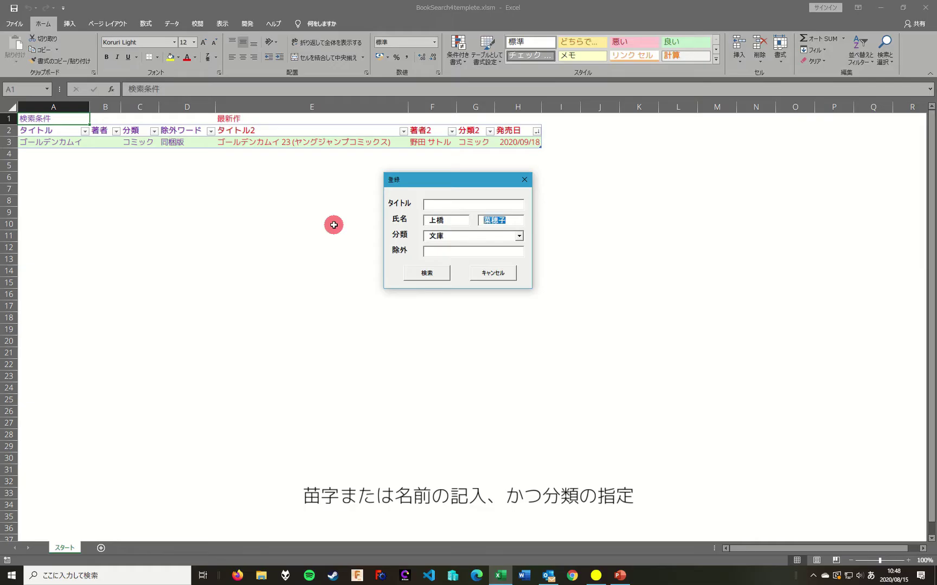
{"action": "left_click", "coordinate": [426, 273]}
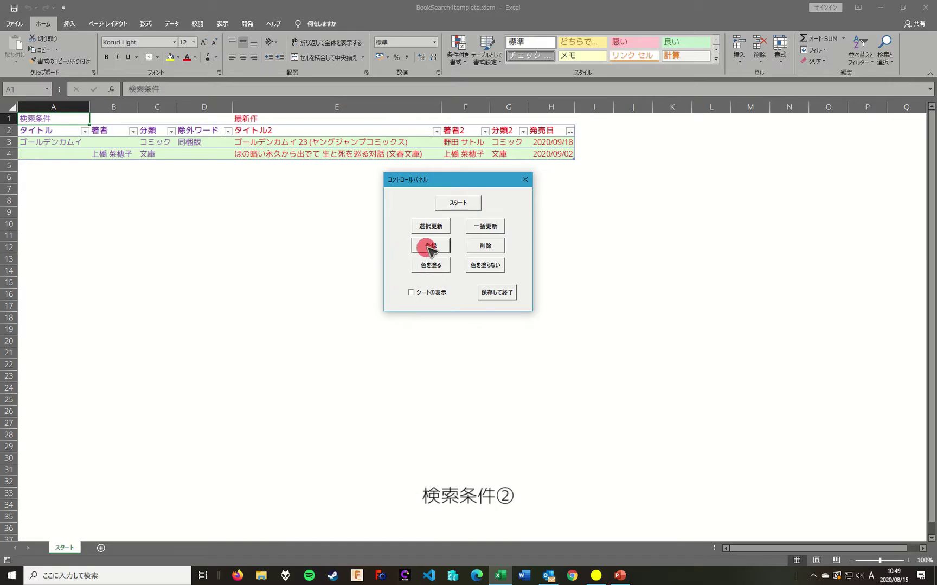
Register プレイボーイ in 雑誌, latest release 週刊プレイボーイ 2020年 9/7 号 dated 2020/08/24
{"action": "left_click", "coordinate": [431, 246]}
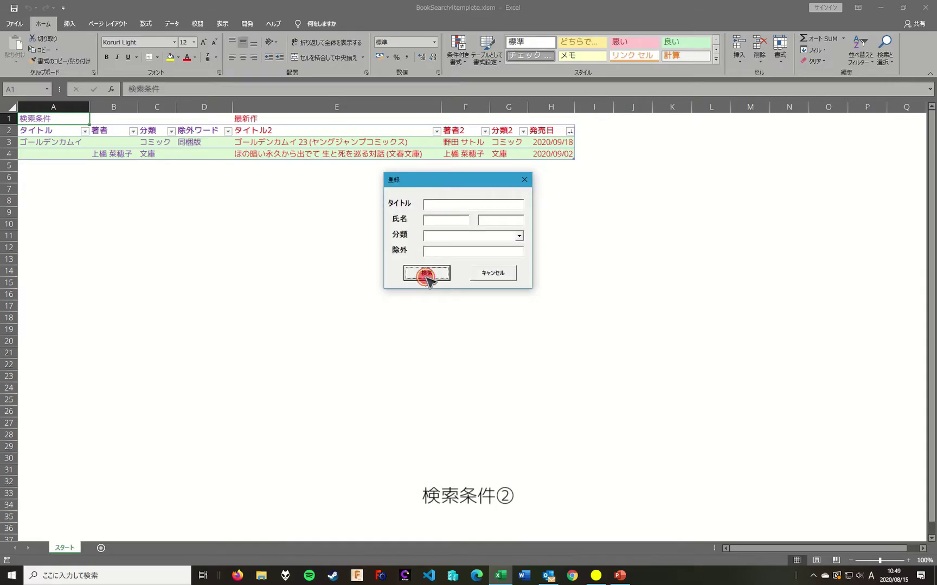
{"action": "left_click", "coordinate": [519, 236]}
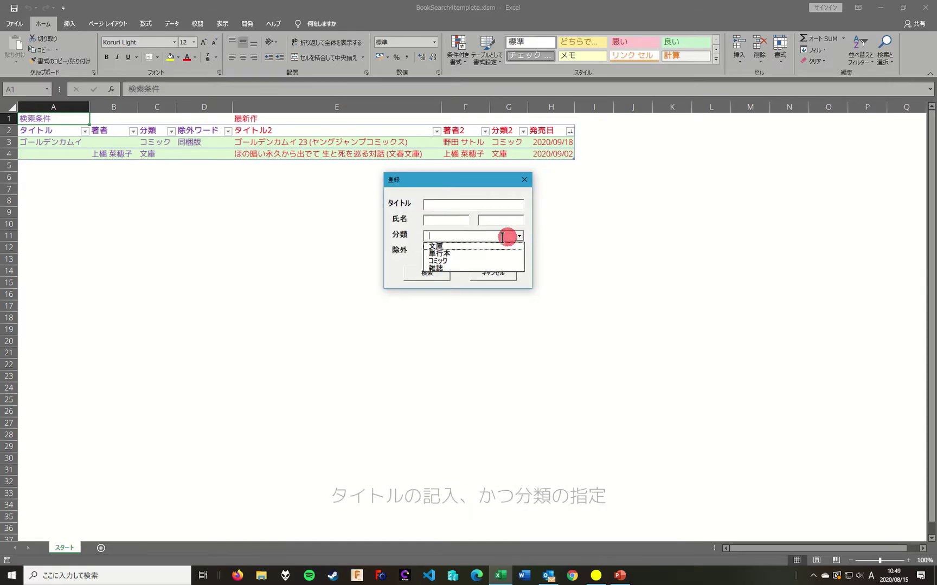
{"action": "left_click", "coordinate": [438, 267]}
{"action": "left_click", "coordinate": [462, 209]}
{"action": "type", "text": "プレイボーイ"}
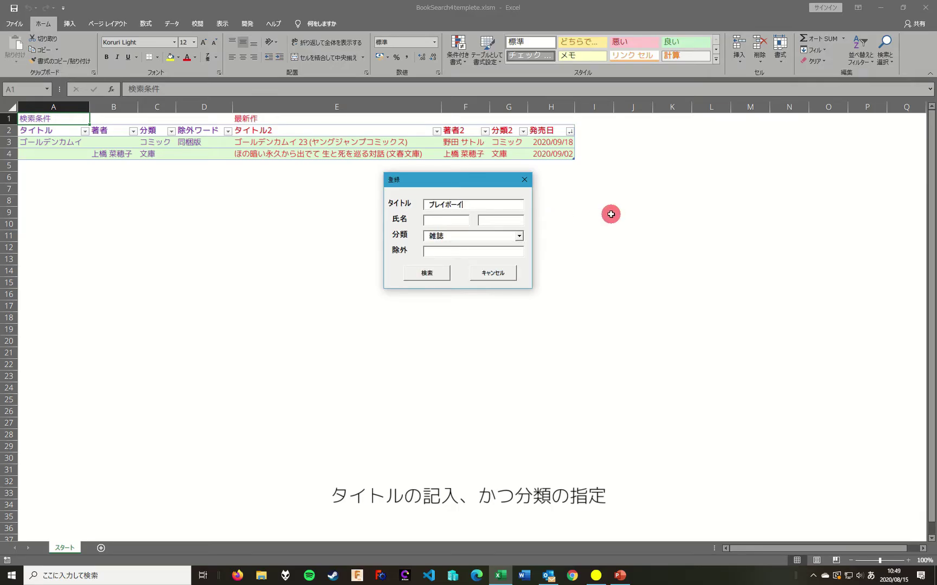
{"action": "left_click", "coordinate": [427, 273]}
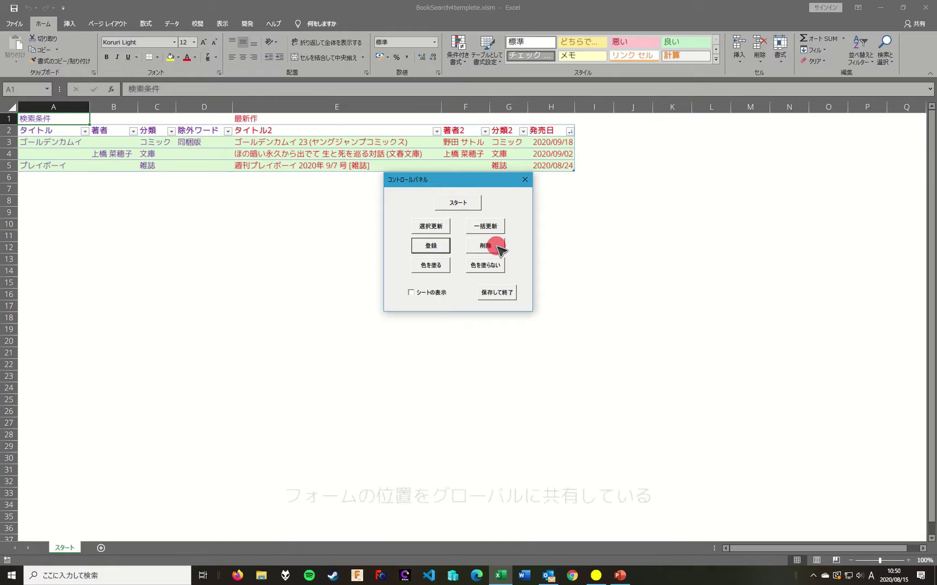
Move the control panel lower, then toggle the green fill on the プレイボーイ row, ending coloured
{"action": "mouse_move", "coordinate": [483, 179]}
{"action": "left_mouse_down"}
{"action": "mouse_move", "coordinate": [470, 210]}
{"action": "mouse_move", "coordinate": [295, 238]}
{"action": "left_mouse_up"}
{"action": "left_click", "coordinate": [431, 273]}
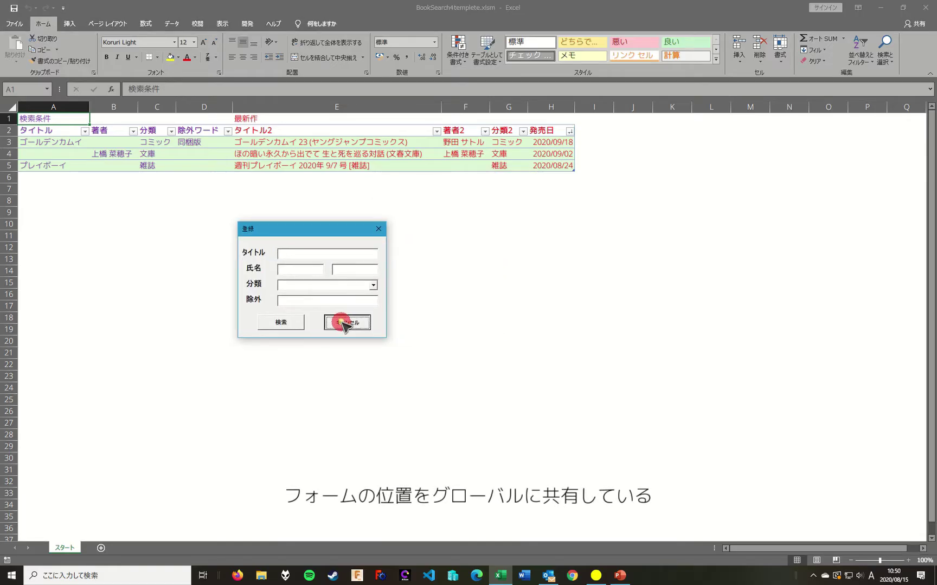
{"action": "left_click", "coordinate": [347, 322]}
{"action": "left_click", "coordinate": [244, 165]}
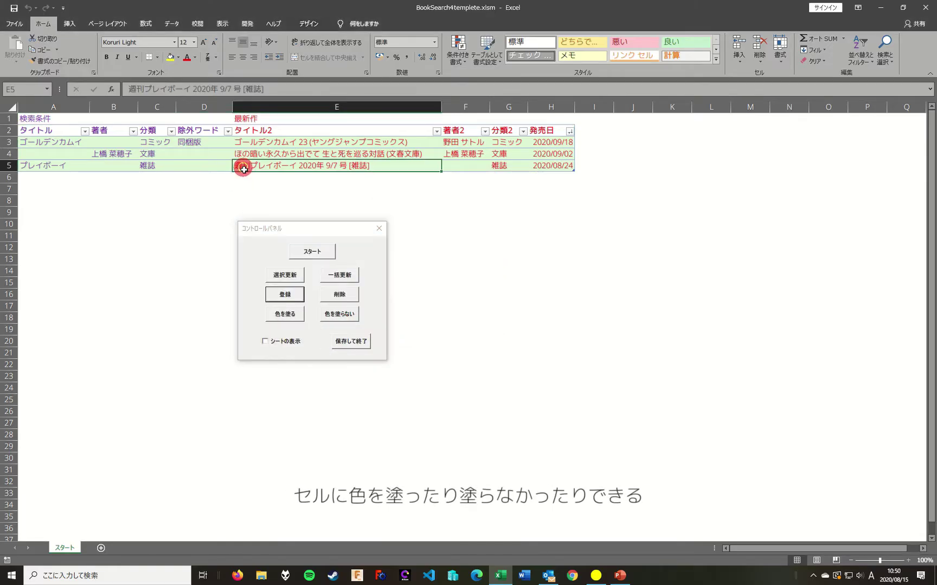
{"action": "left_click", "coordinate": [349, 318]}
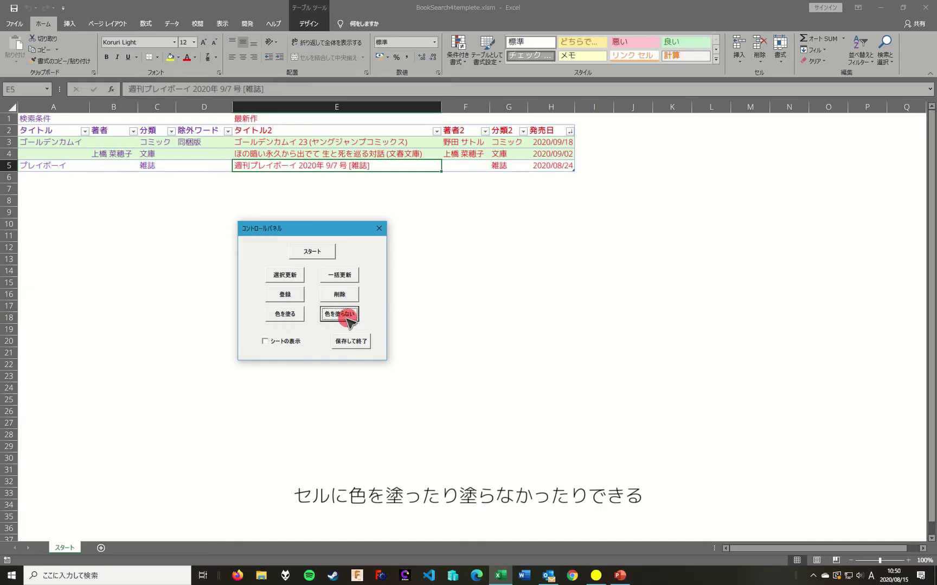
{"action": "left_click", "coordinate": [284, 314]}
{"action": "left_click", "coordinate": [328, 314]}
{"action": "left_click", "coordinate": [298, 313]}
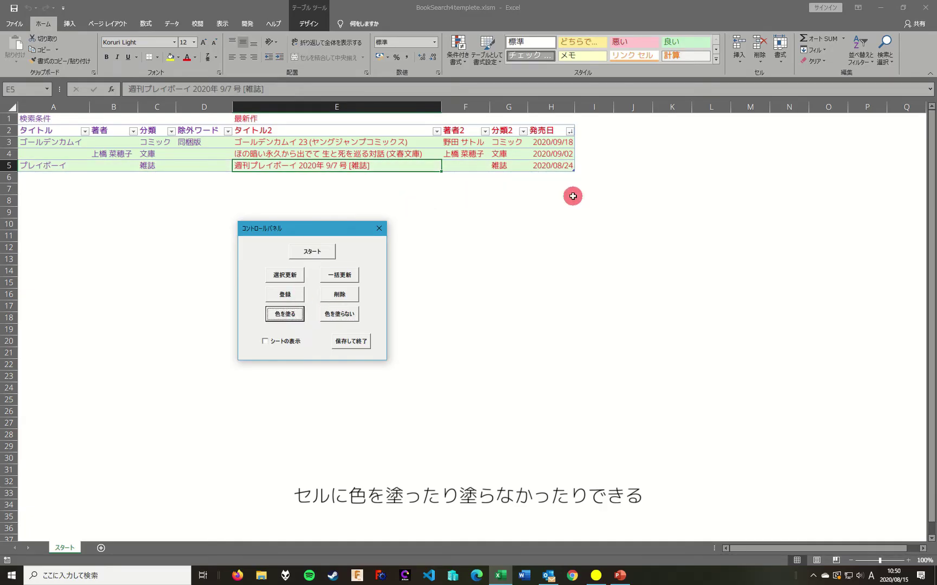
Select F3:H8 and toggle the green highlight on rows 3–5, ending highlighted
{"action": "left_click_drag", "start_coordinate": [569, 198], "coordinate": [412, 135]}
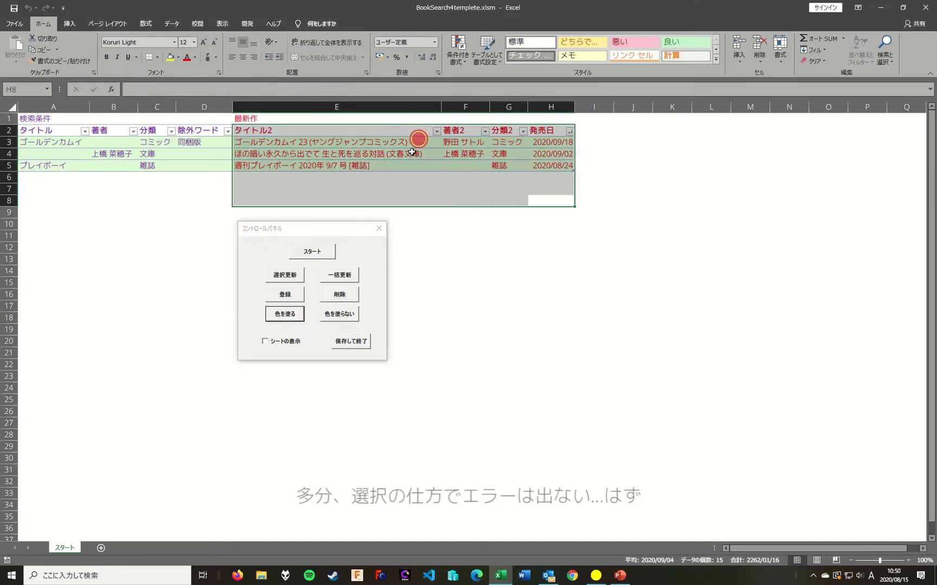
{"action": "left_click", "coordinate": [342, 316]}
{"action": "left_click", "coordinate": [295, 315]}
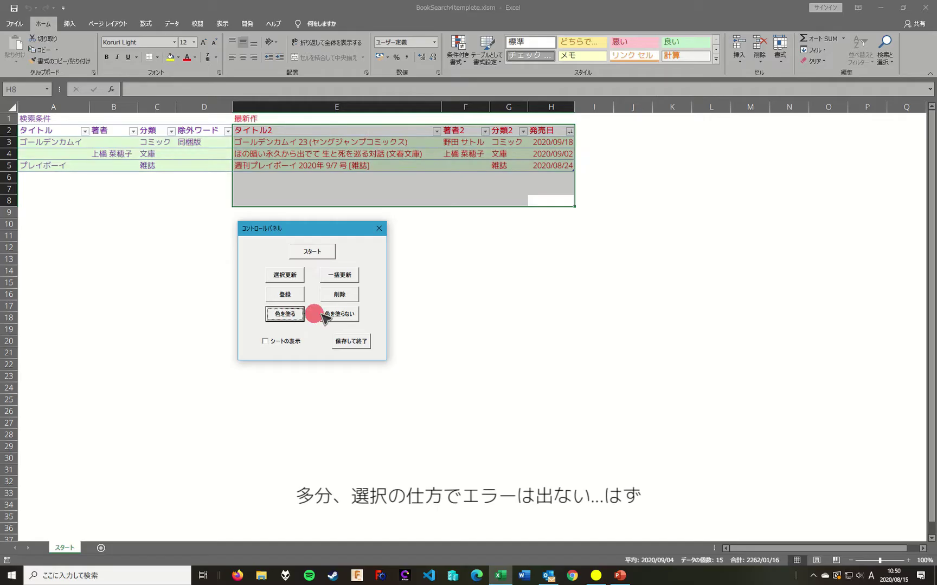
{"action": "left_click", "coordinate": [324, 315]}
{"action": "left_click", "coordinate": [301, 314]}
{"action": "left_click", "coordinate": [455, 245]}
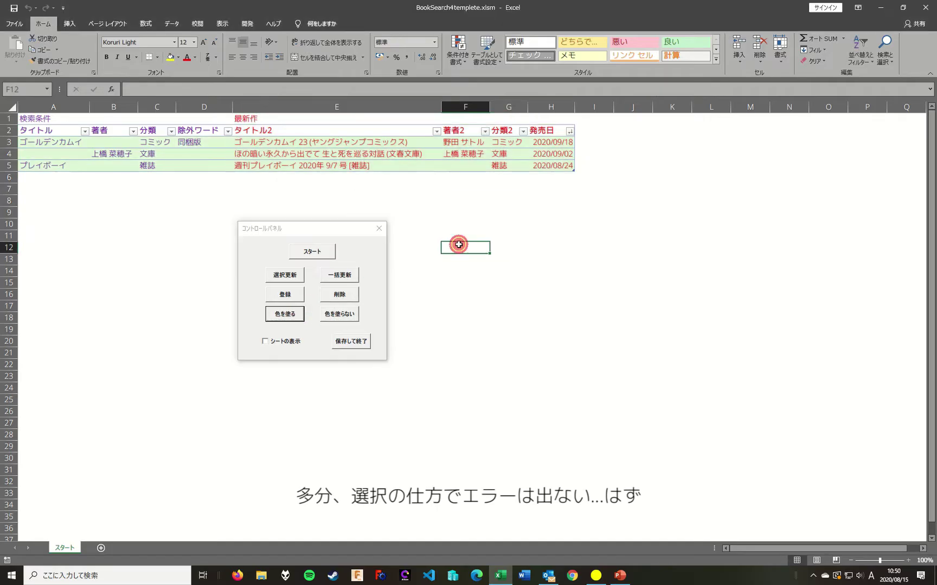
Toggle the green fill on rows 3 and 5 together, then select E3:F8
{"action": "left_click", "coordinate": [399, 141]}
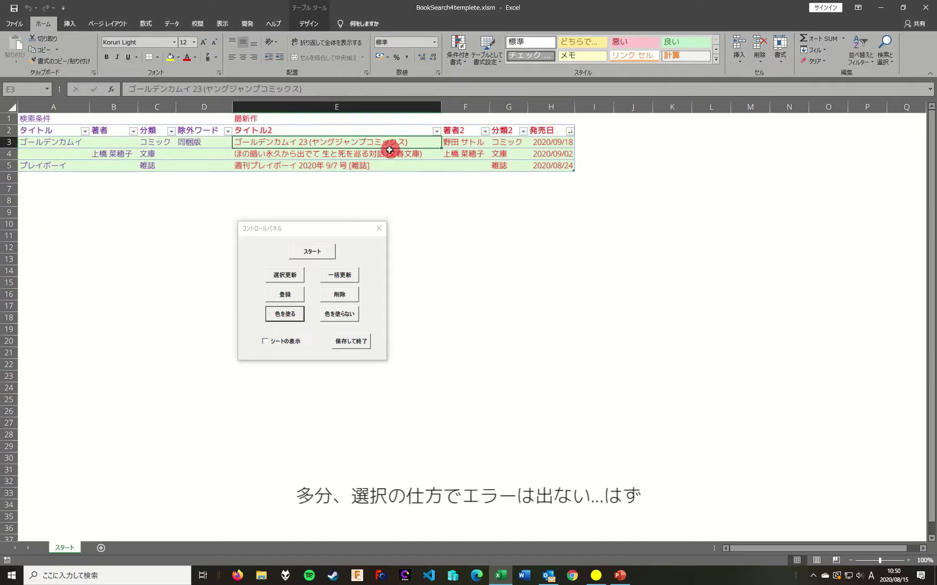
{"action": "left_click", "coordinate": [350, 165], "text": "ctrl"}
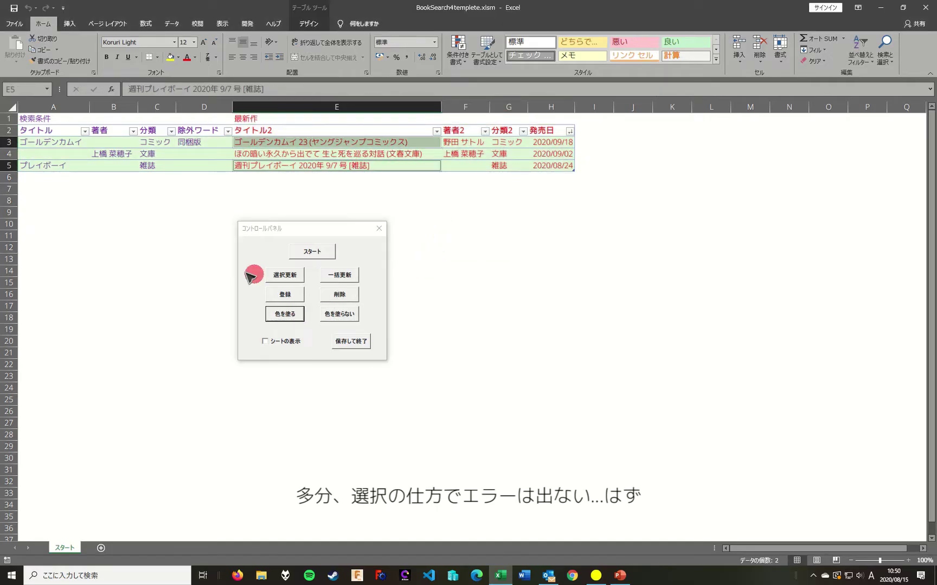
{"action": "left_click", "coordinate": [350, 314]}
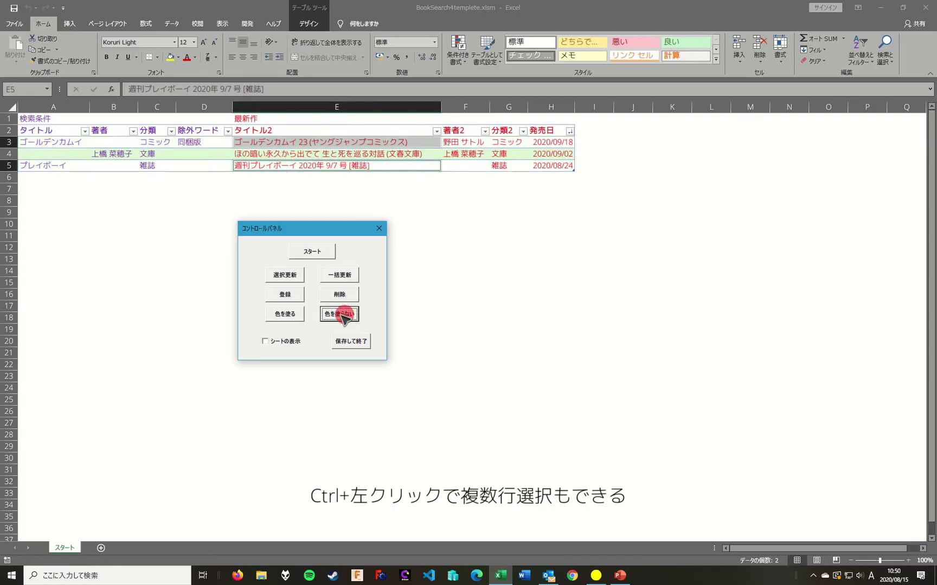
{"action": "left_click", "coordinate": [293, 314]}
{"action": "left_click", "coordinate": [336, 315]}
{"action": "left_click", "coordinate": [293, 315]}
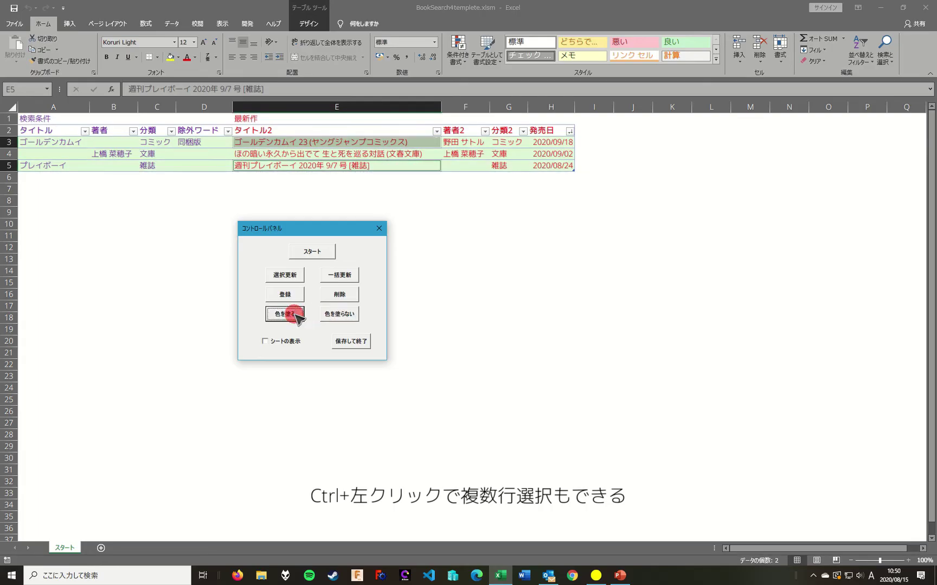
{"action": "left_click", "coordinate": [336, 316]}
{"action": "left_click", "coordinate": [282, 314]}
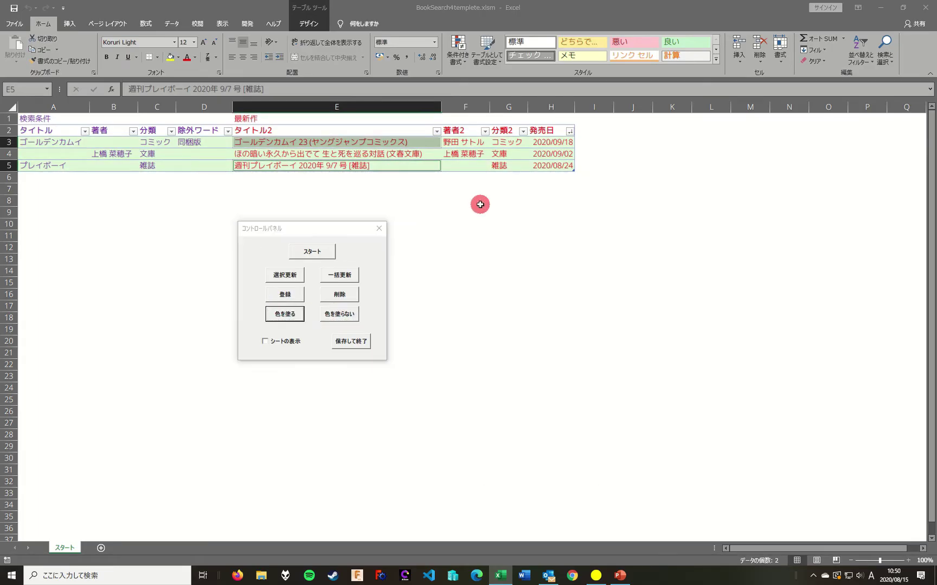
{"action": "left_click_drag", "start_coordinate": [478, 203], "coordinate": [421, 142]}
Remove the green highlight from the rows and overwrite H3 with 0, showing 1900/01/00
{"action": "left_click", "coordinate": [348, 314]}
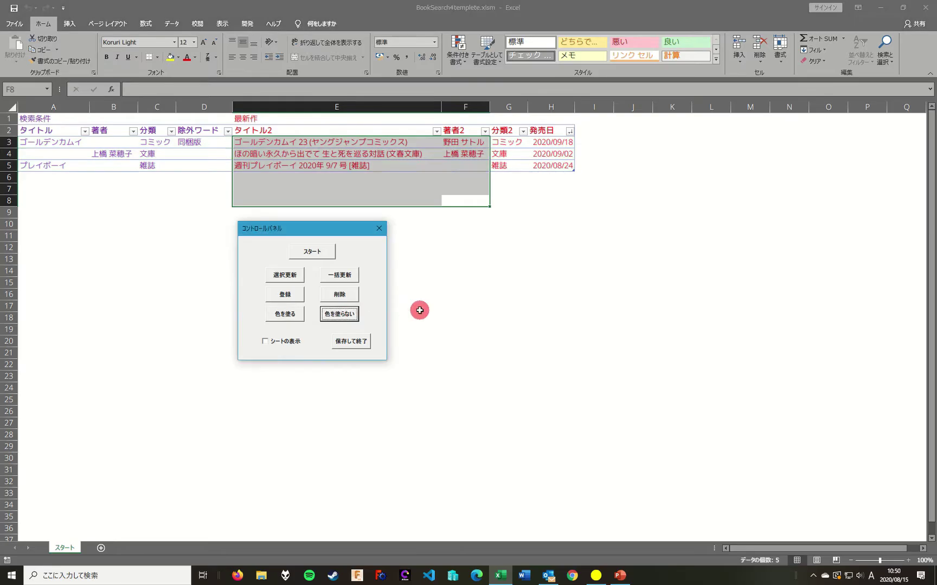
{"action": "left_click", "coordinate": [417, 310]}
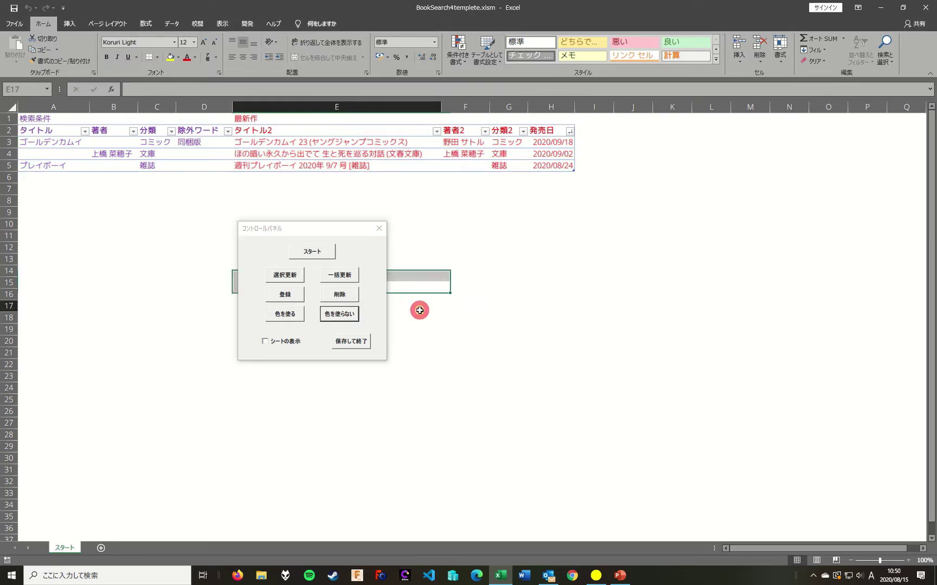
{"action": "left_click", "coordinate": [563, 143]}
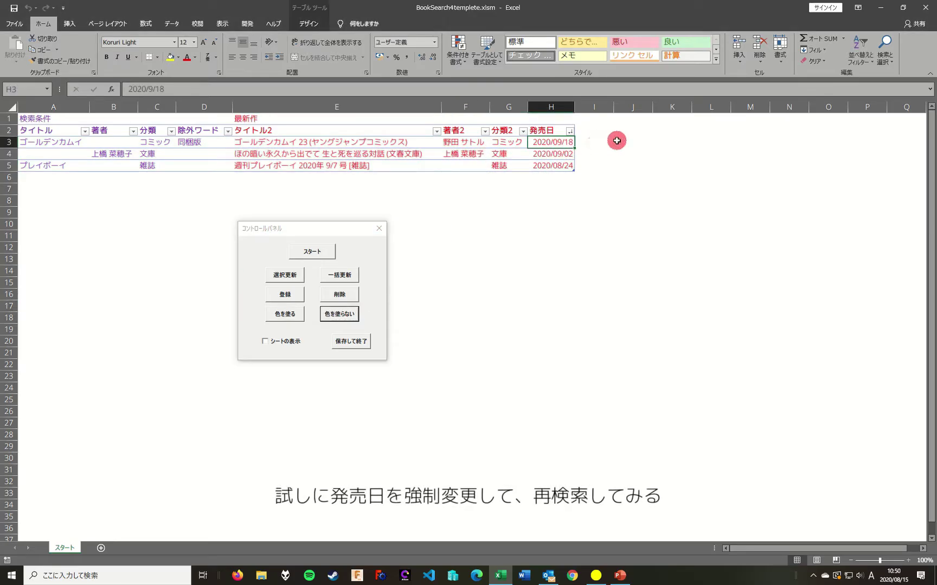
{"action": "type", "text": "0"}
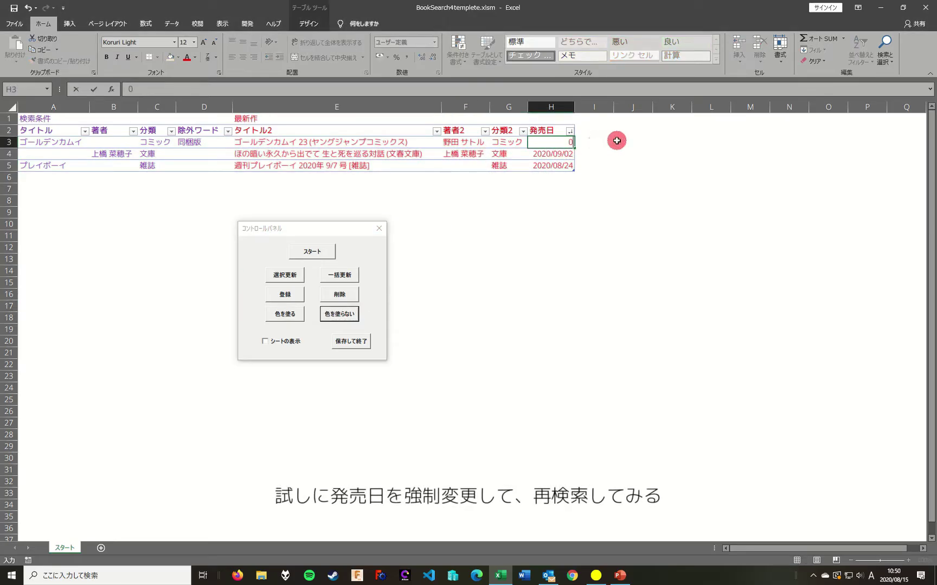
{"action": "key", "text": "Return"}
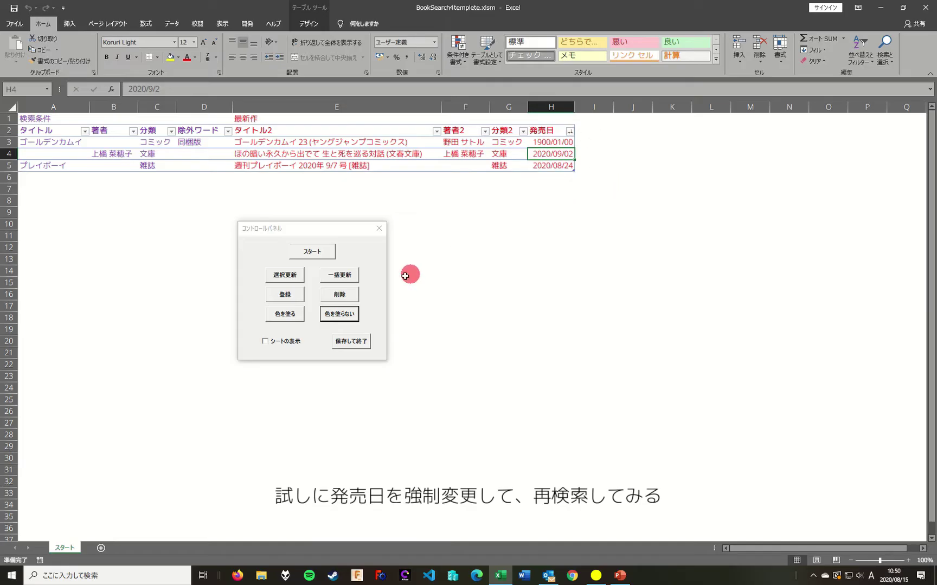
Run 一括更新 in the background, restoring H3 to 2020/09/18 with row 3 highlighted green
{"action": "left_click", "coordinate": [347, 275]}
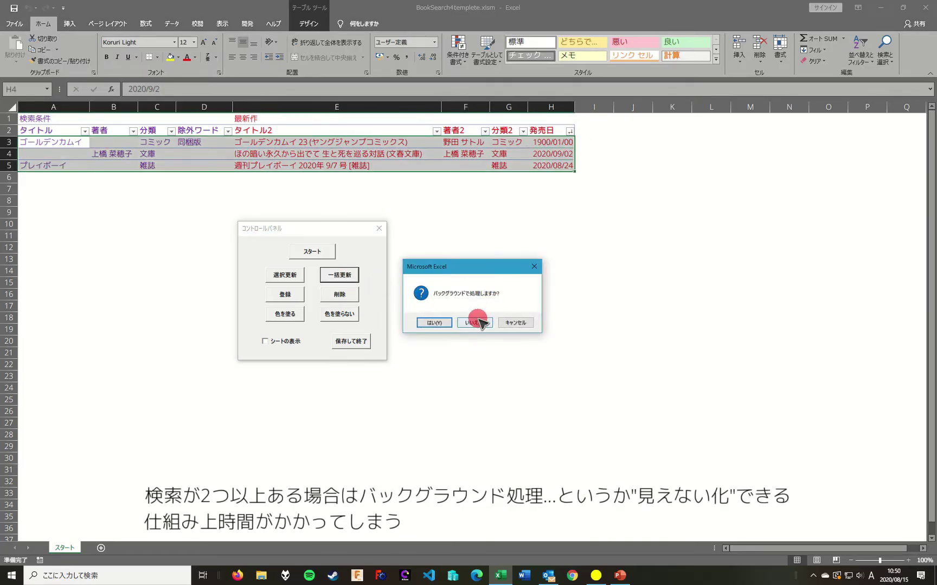
{"action": "left_click", "coordinate": [433, 322]}
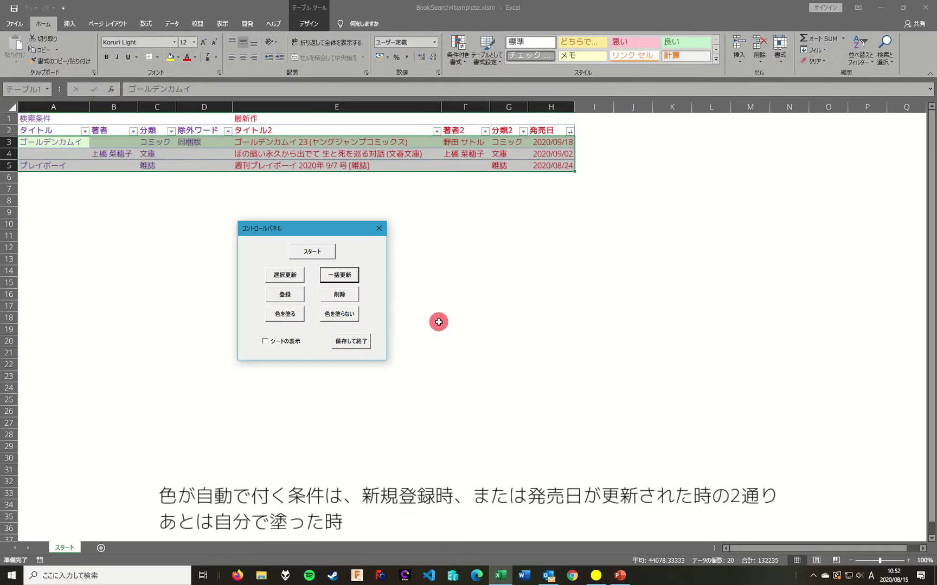
{"action": "left_click", "coordinate": [582, 224]}
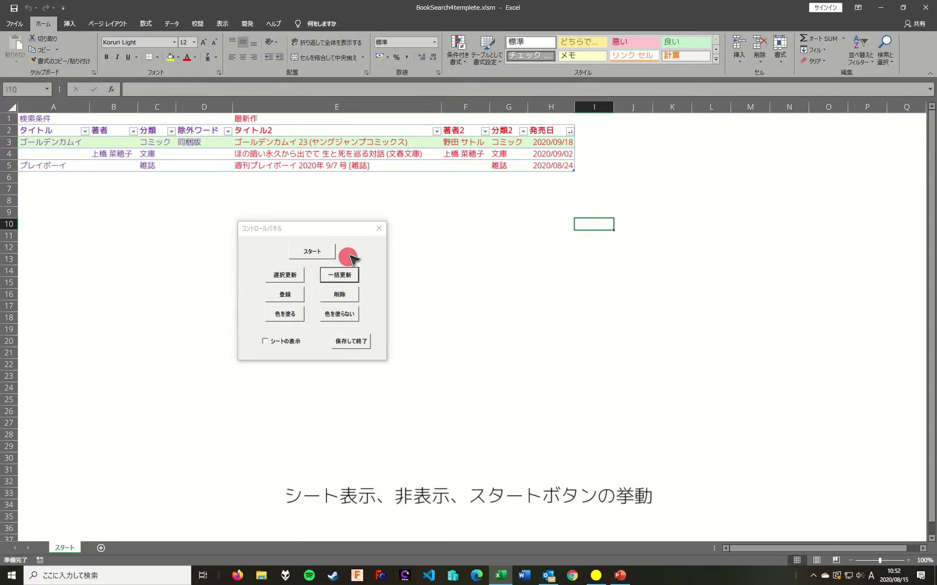
Toggle シートの表示 and browse the ゴールデンカムイ, author 文庫 and プレイボーイ result sheets
{"action": "left_click", "coordinate": [288, 340]}
{"action": "left_click", "coordinate": [288, 340]}
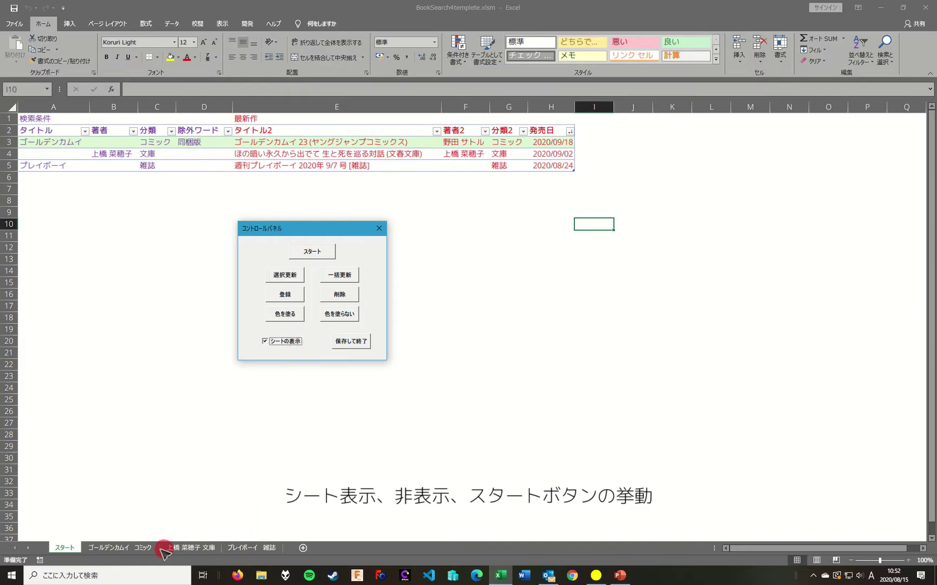
{"action": "left_click", "coordinate": [124, 548]}
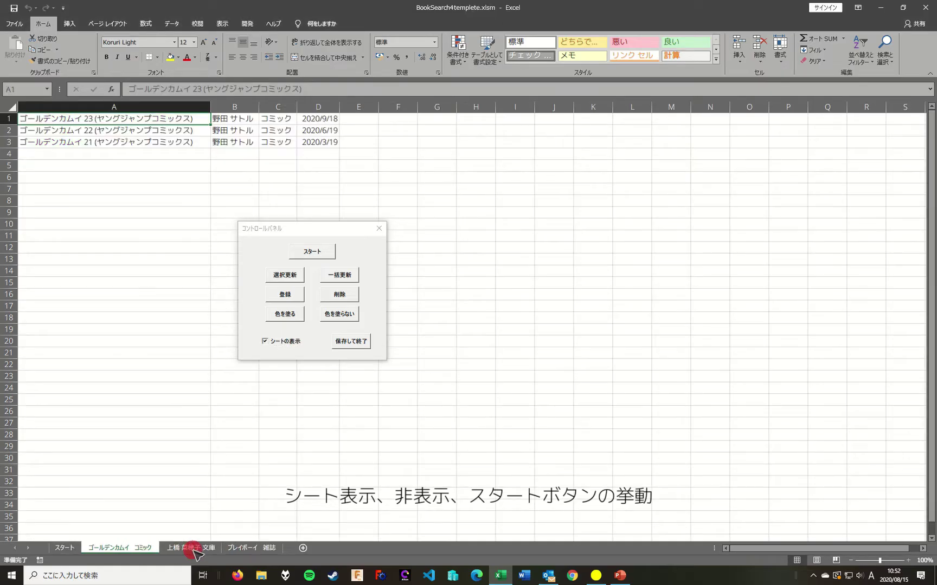
{"action": "left_click", "coordinate": [193, 550]}
{"action": "left_click", "coordinate": [249, 548]}
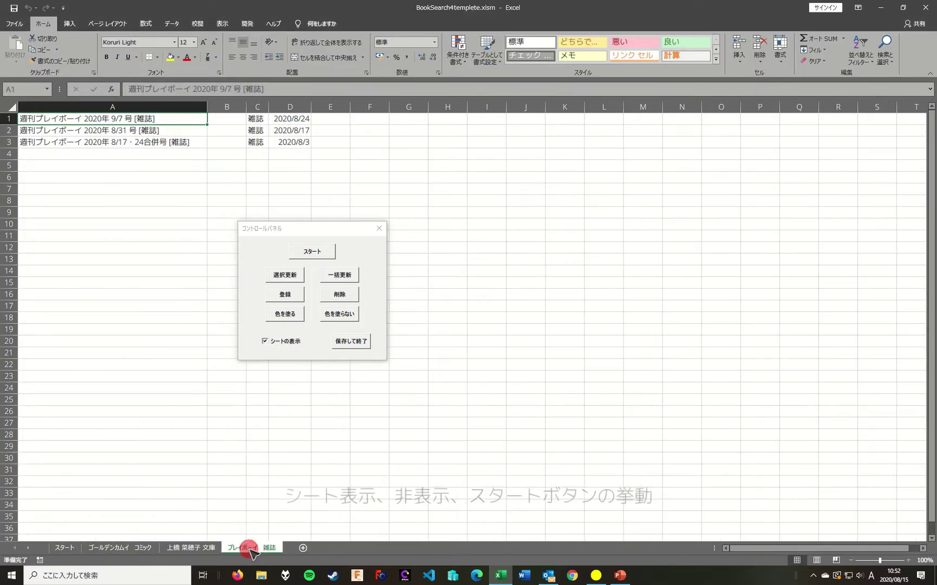
{"action": "left_click", "coordinate": [288, 342]}
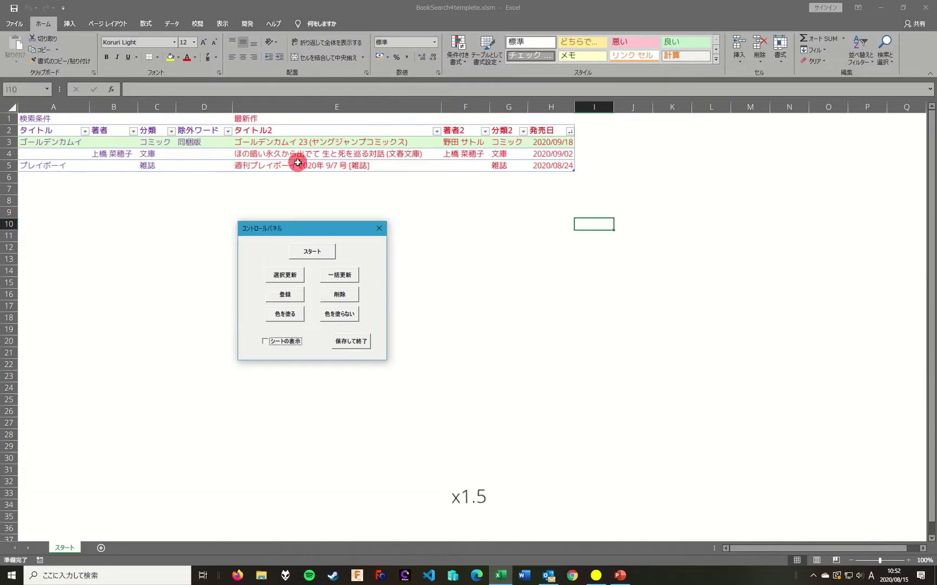
Run スタート with result sheets hidden, then shown, returning to the スタート sheet
{"action": "left_click", "coordinate": [306, 252]}
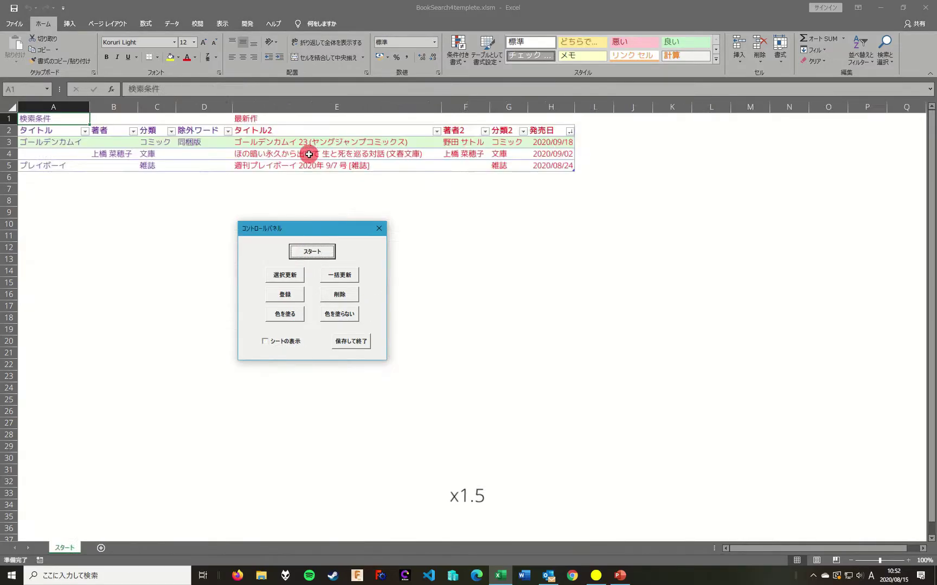
{"action": "left_click", "coordinate": [308, 154]}
{"action": "left_click", "coordinate": [309, 251]}
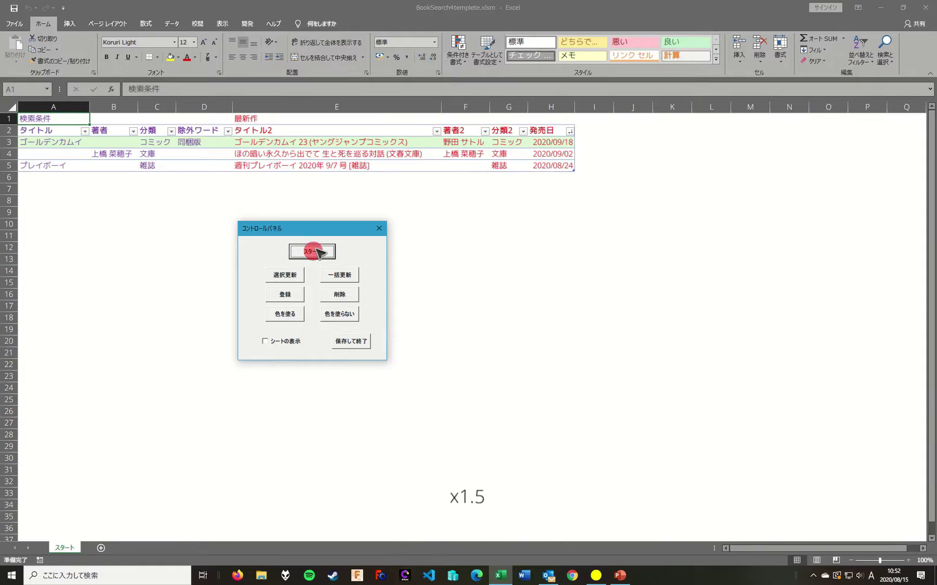
{"action": "left_click", "coordinate": [264, 341]}
{"action": "left_click", "coordinate": [282, 157]}
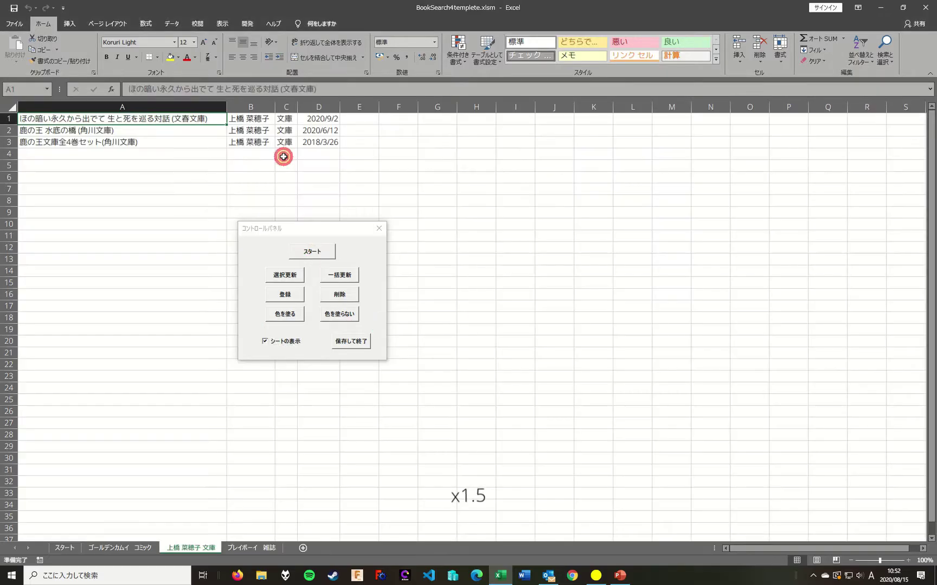
{"action": "left_click", "coordinate": [312, 251]}
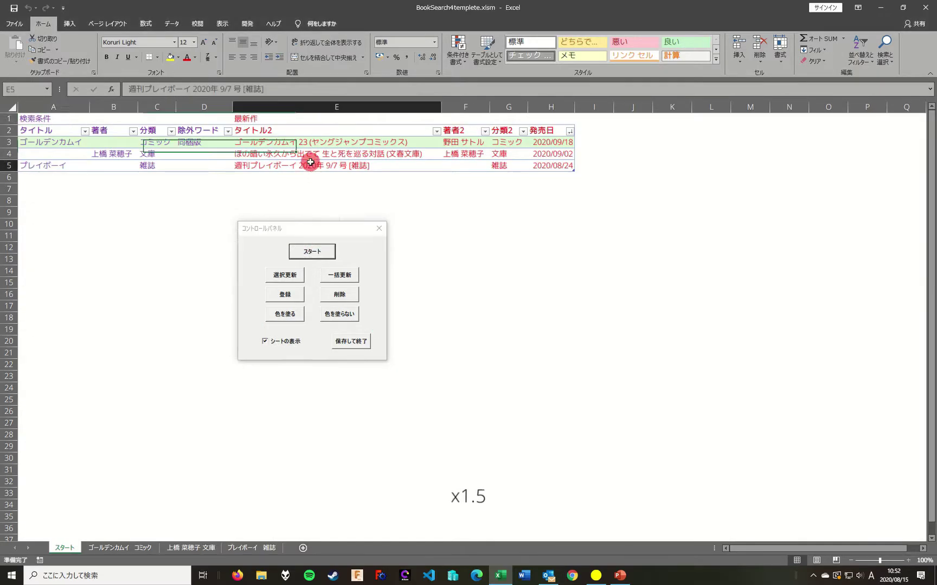
{"action": "left_click", "coordinate": [312, 251]}
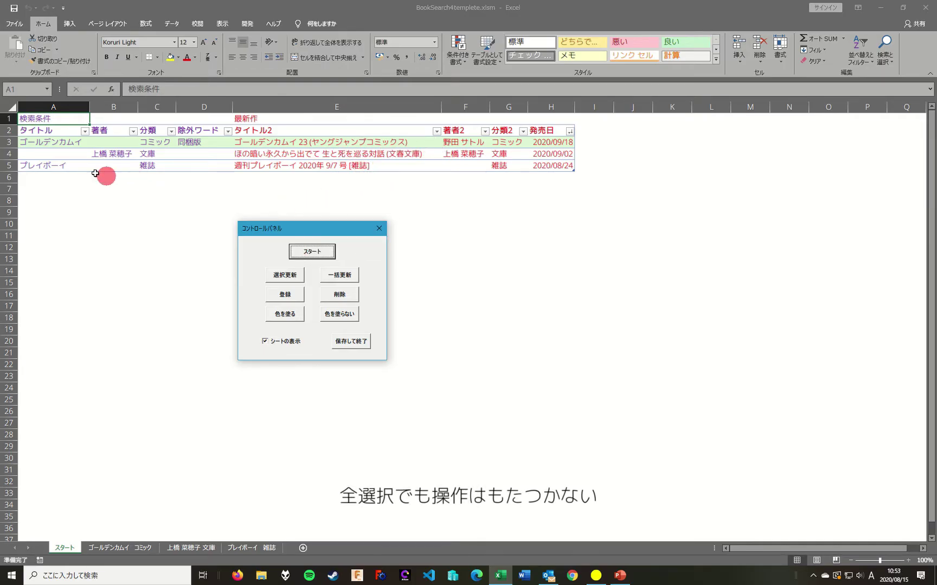
Select the whole sheet and try 削除, declining deletion for all three conditions
{"action": "left_click", "coordinate": [7, 103]}
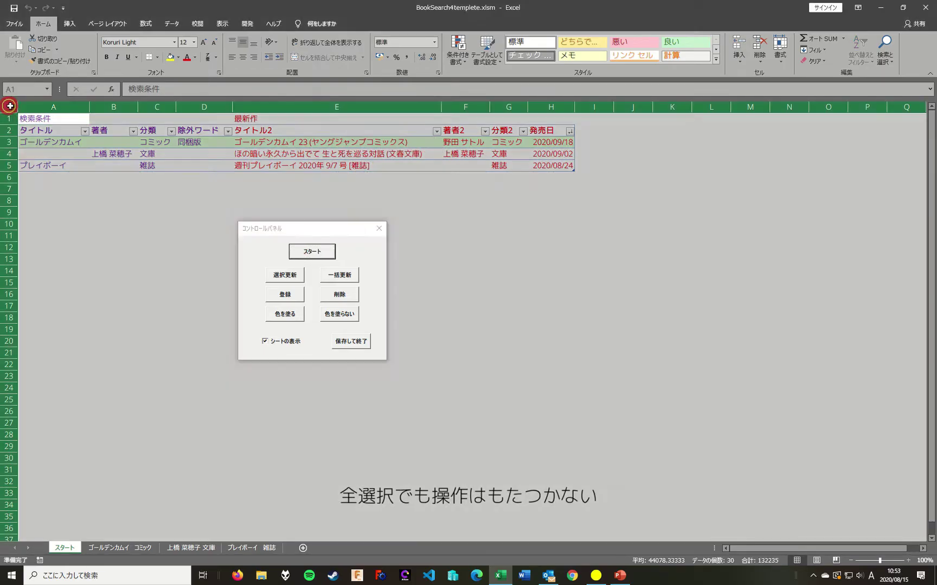
{"action": "left_click", "coordinate": [340, 296]}
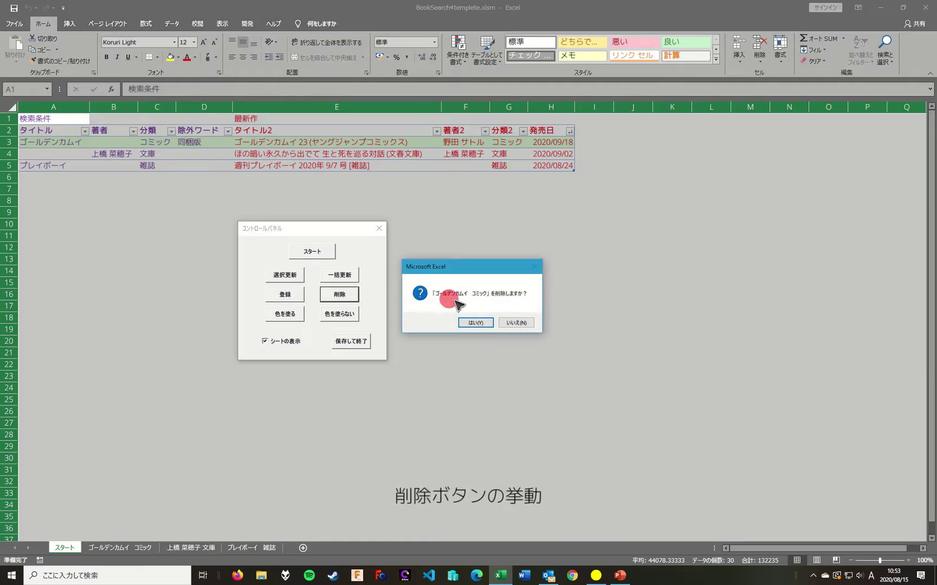
{"action": "left_click", "coordinate": [516, 323]}
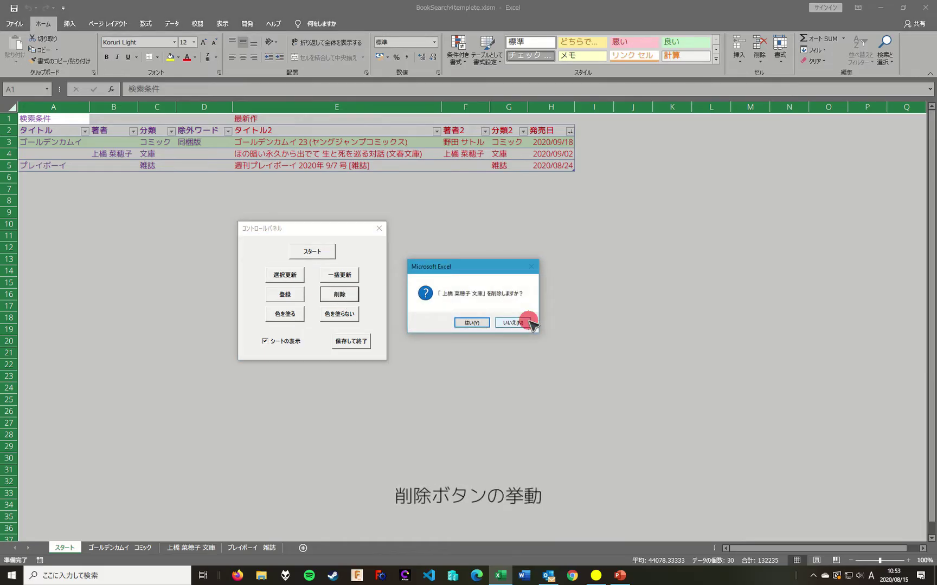
{"action": "left_click", "coordinate": [528, 321]}
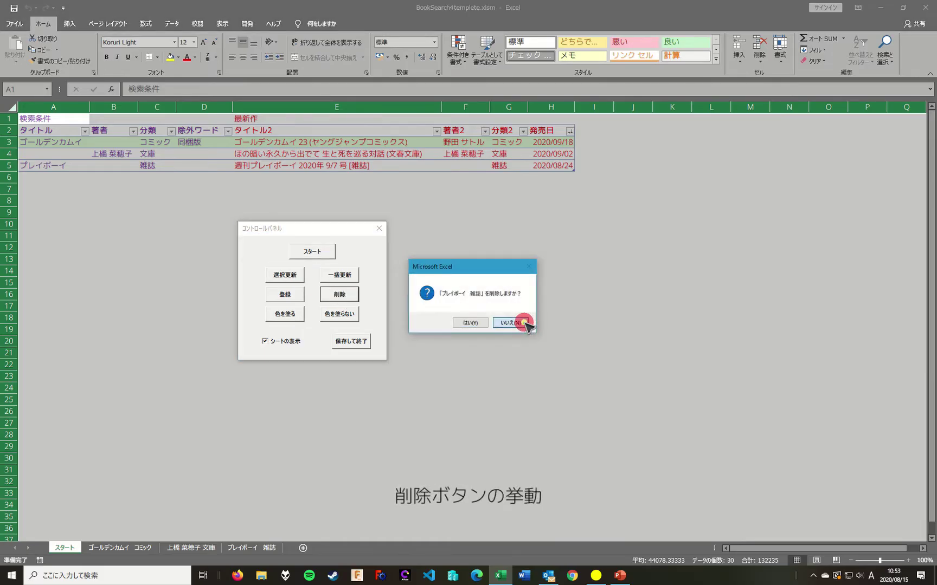
{"action": "left_click", "coordinate": [524, 322]}
{"action": "left_click", "coordinate": [512, 223]}
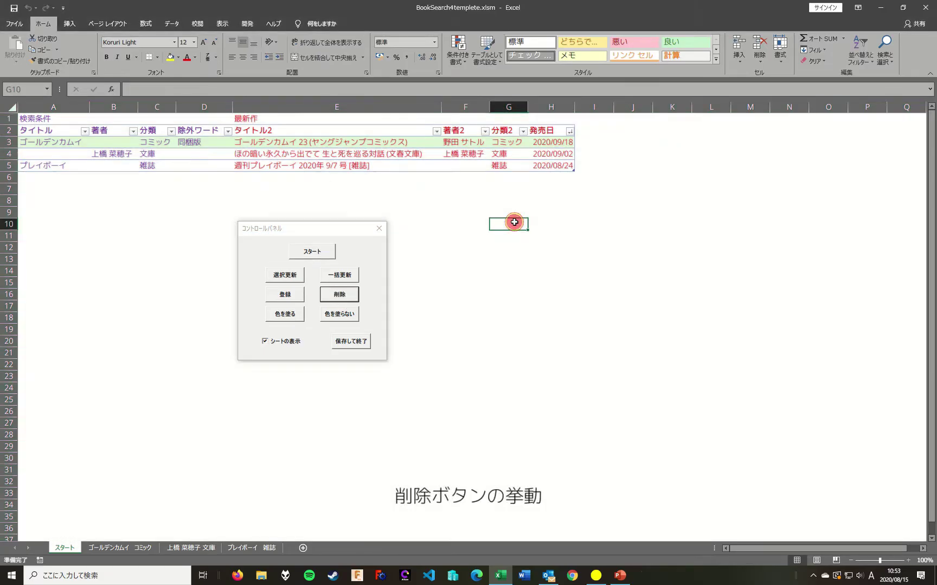
Delete the author's 文庫 condition in row 4 and hide the remaining result sheets
{"action": "left_click", "coordinate": [294, 155]}
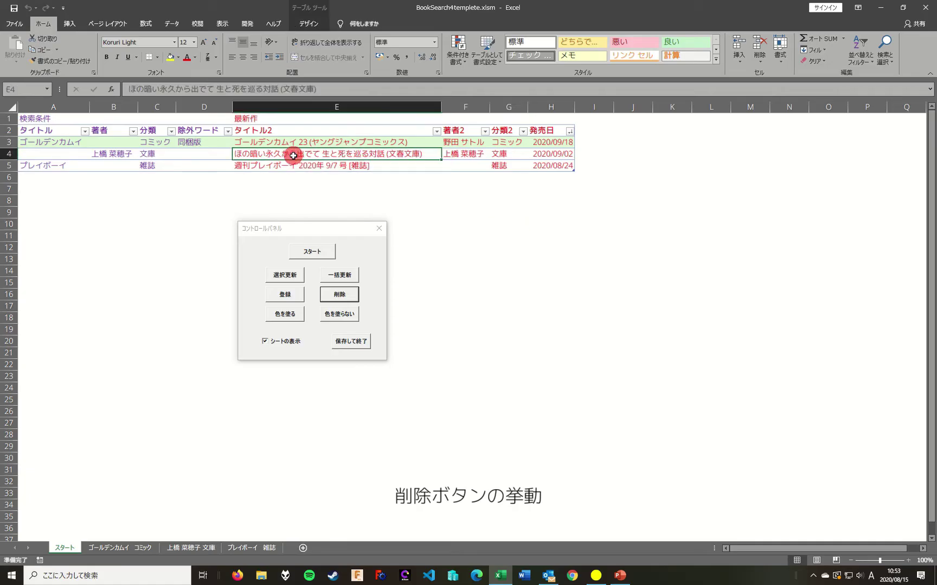
{"action": "left_click", "coordinate": [347, 296]}
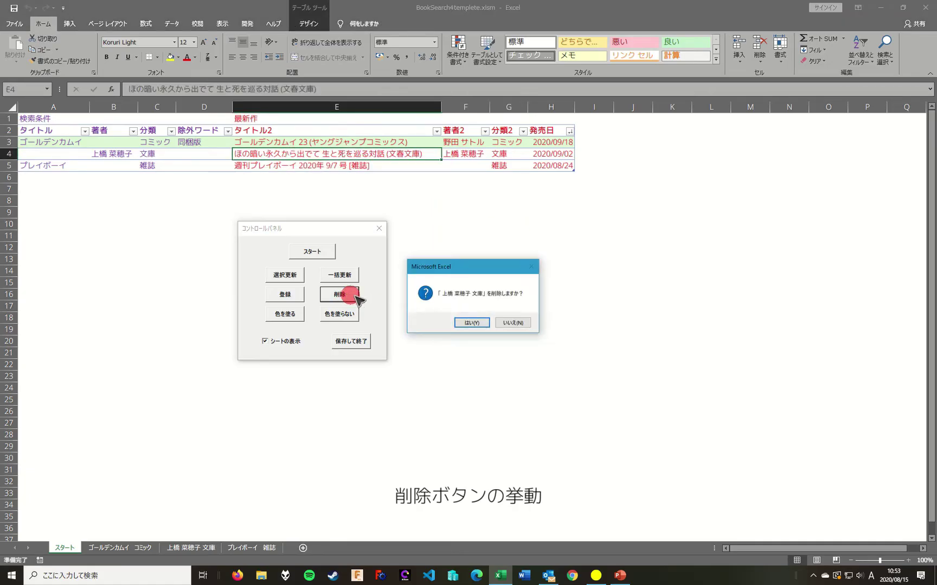
{"action": "left_click", "coordinate": [477, 323]}
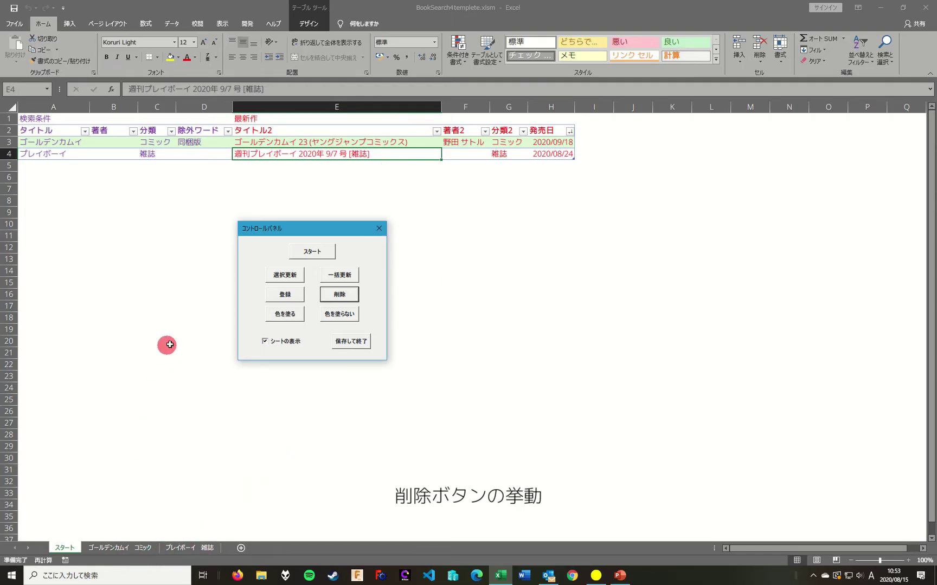
{"action": "left_click", "coordinate": [271, 341]}
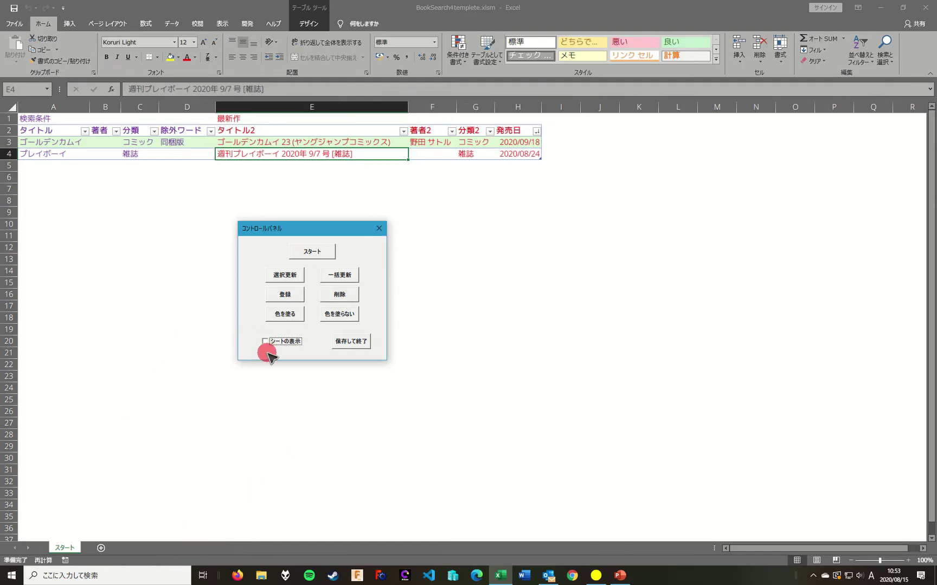
Remove the green fill from the ゴールデンカムイ row 3, then save, close and reopen the workbook
{"action": "left_click", "coordinate": [305, 142]}
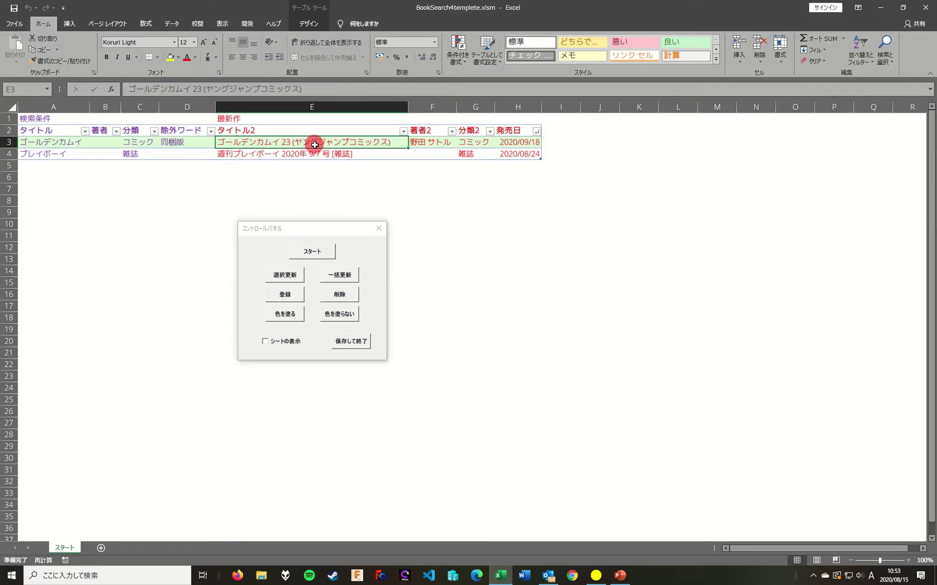
{"action": "left_click", "coordinate": [347, 313]}
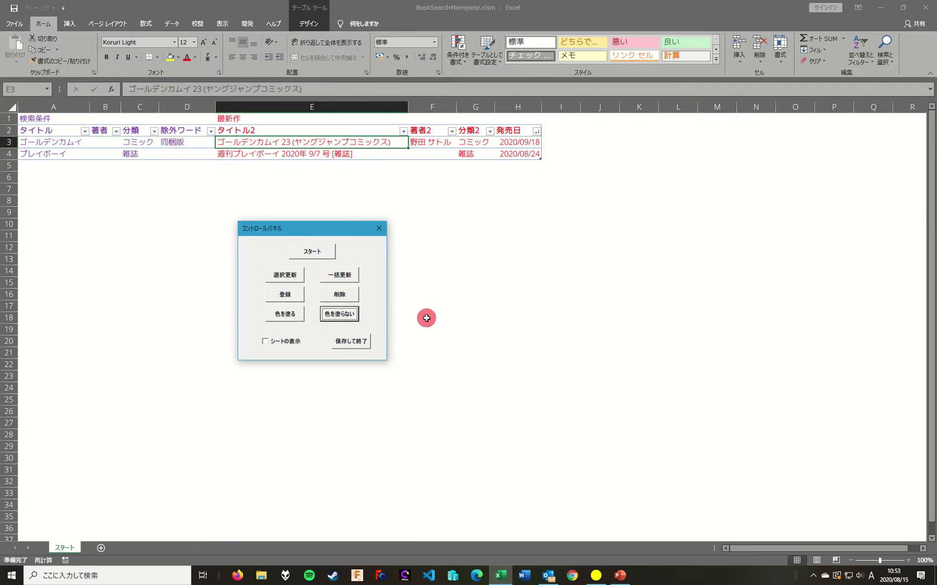
{"action": "left_click", "coordinate": [329, 248]}
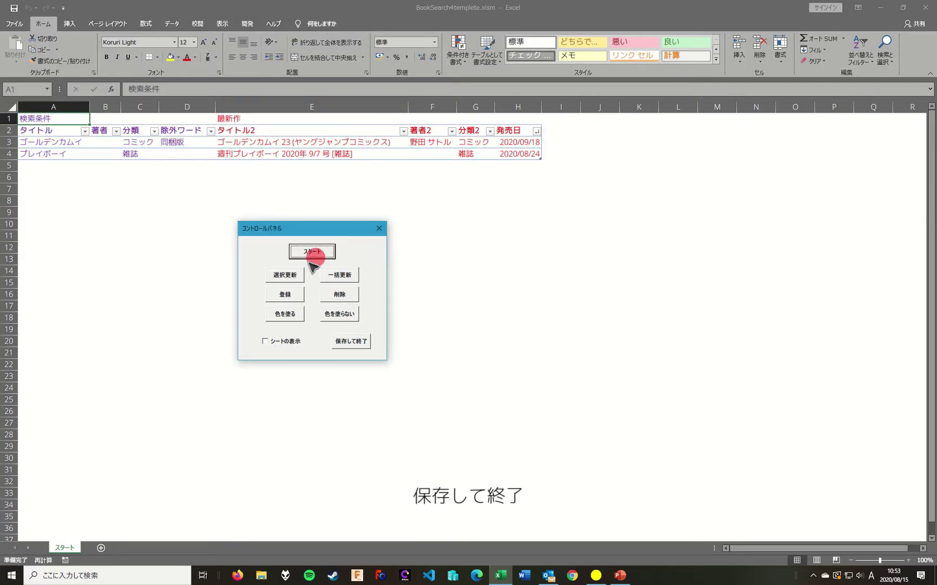
{"action": "left_click", "coordinate": [361, 344]}
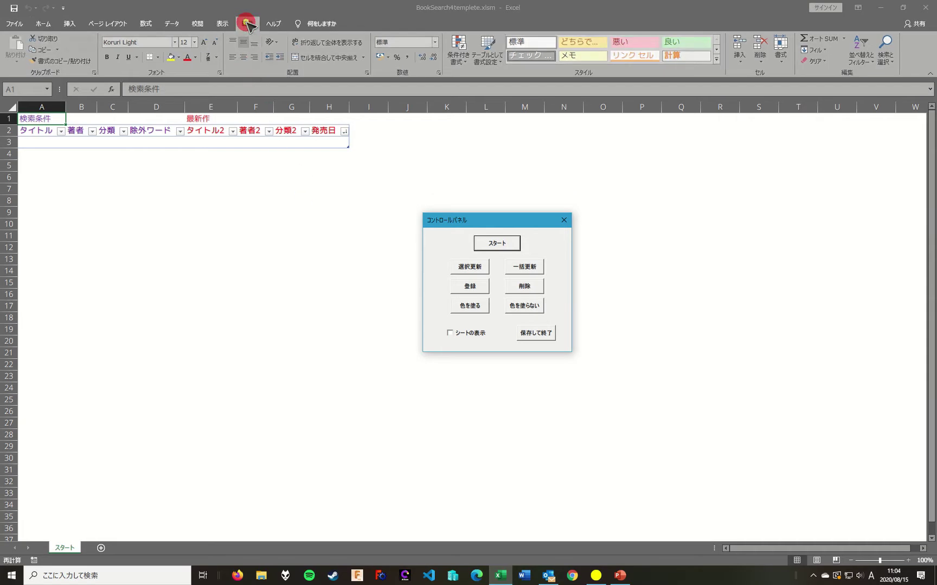
Open the BookSearch class module's code in the VBA editor
{"action": "left_click", "coordinate": [247, 23]}
{"action": "left_click", "coordinate": [16, 52]}
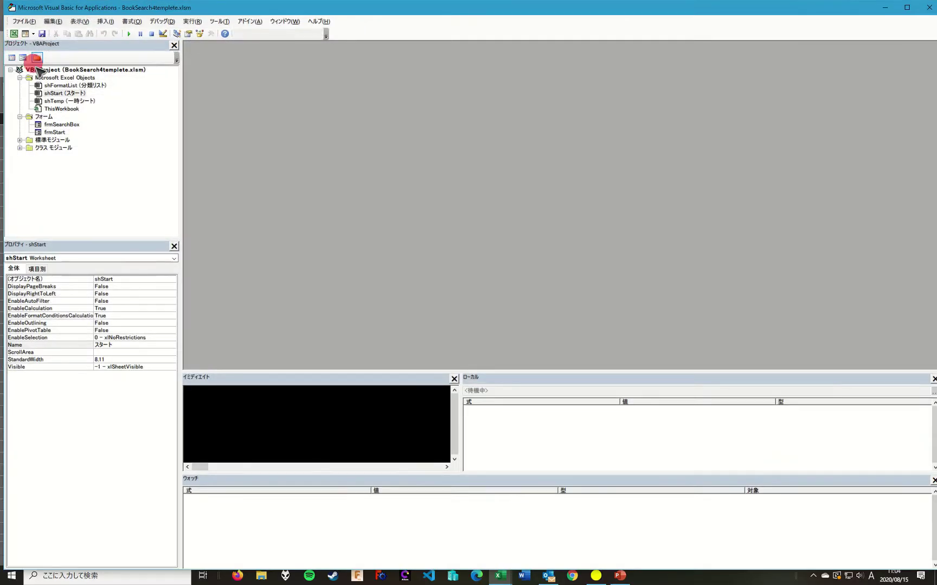
{"action": "left_click", "coordinate": [20, 147]}
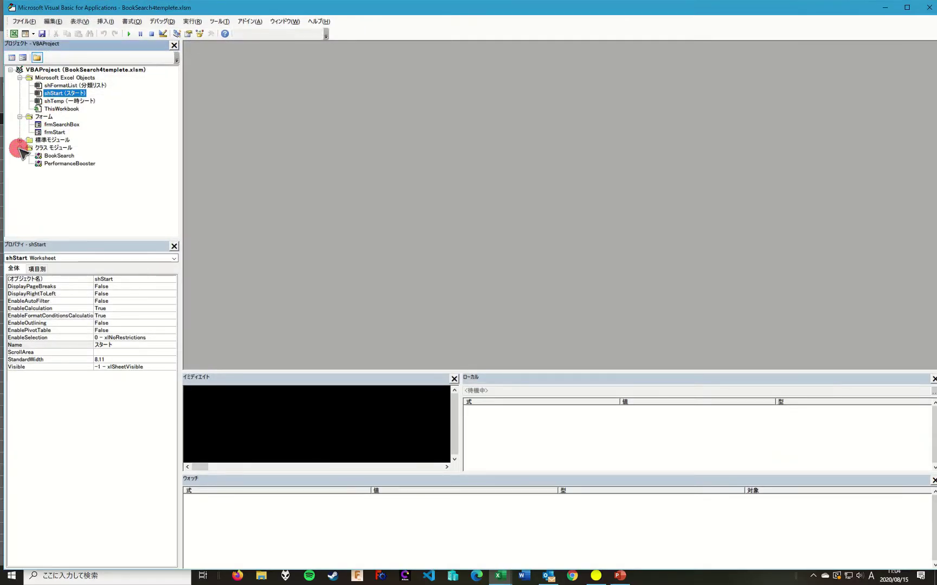
{"action": "left_click", "coordinate": [53, 156]}
{"action": "double_click", "coordinate": [53, 156]}
Comment out the disable-gpu browser argument with an apostrophe and minimise the editor
{"action": "scroll", "coordinate": [339, 187], "scroll_direction": "down", "scroll_amount": 5}
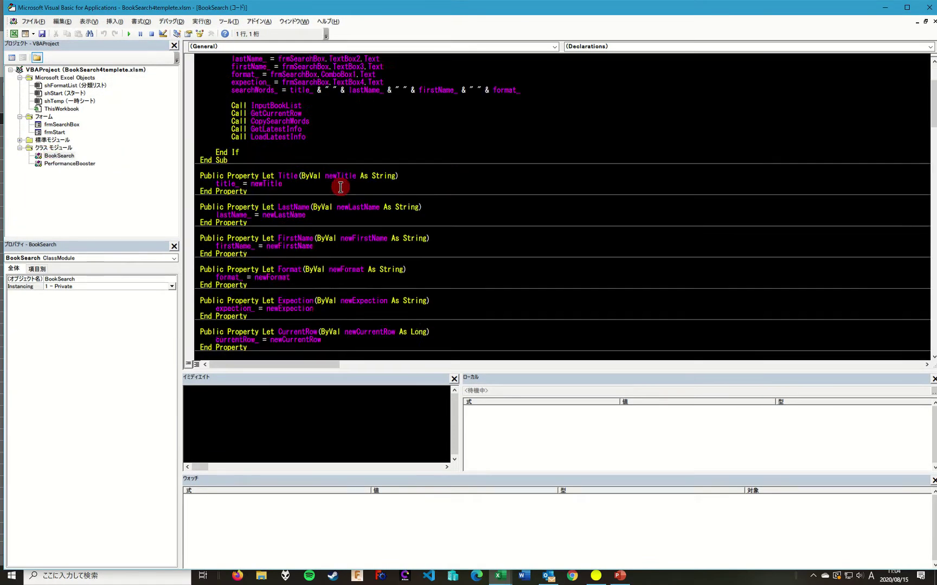
{"action": "scroll", "coordinate": [341, 190], "scroll_direction": "down", "scroll_amount": 5}
{"action": "scroll", "coordinate": [342, 191], "scroll_direction": "down", "scroll_amount": 5}
{"action": "scroll", "coordinate": [343, 190], "scroll_direction": "down", "scroll_amount": 6}
{"action": "scroll", "coordinate": [339, 194], "scroll_direction": "down", "scroll_amount": 2}
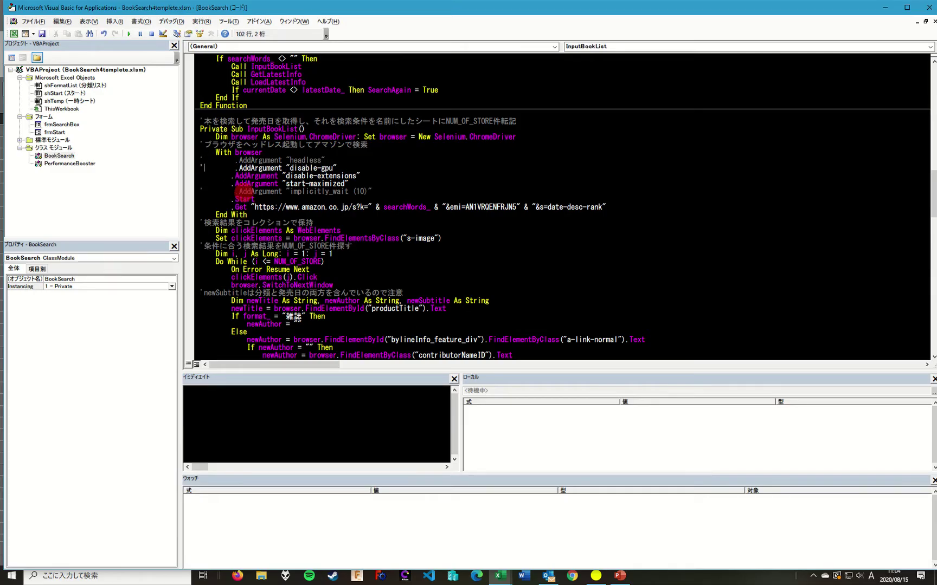
{"action": "left_click", "coordinate": [243, 188]}
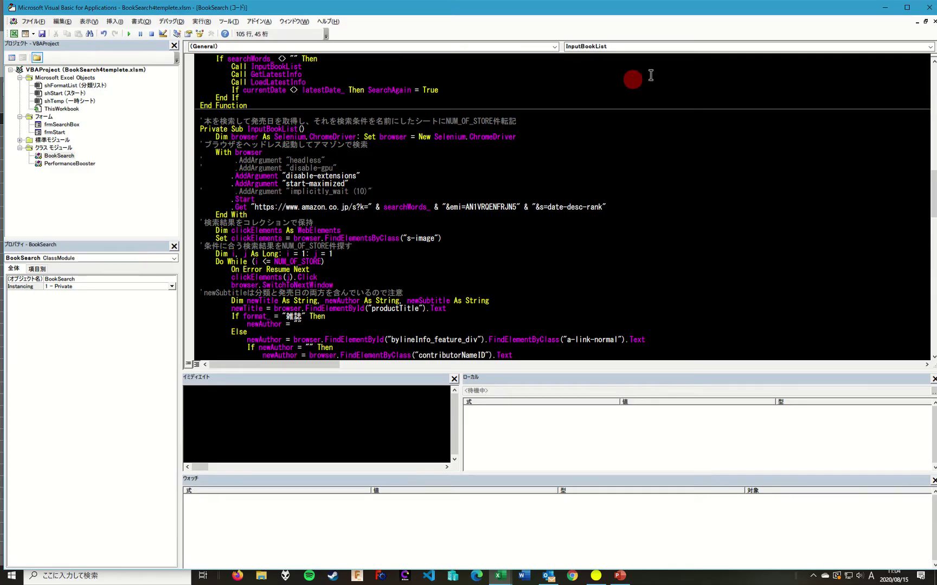
{"action": "left_click", "coordinate": [883, 9]}
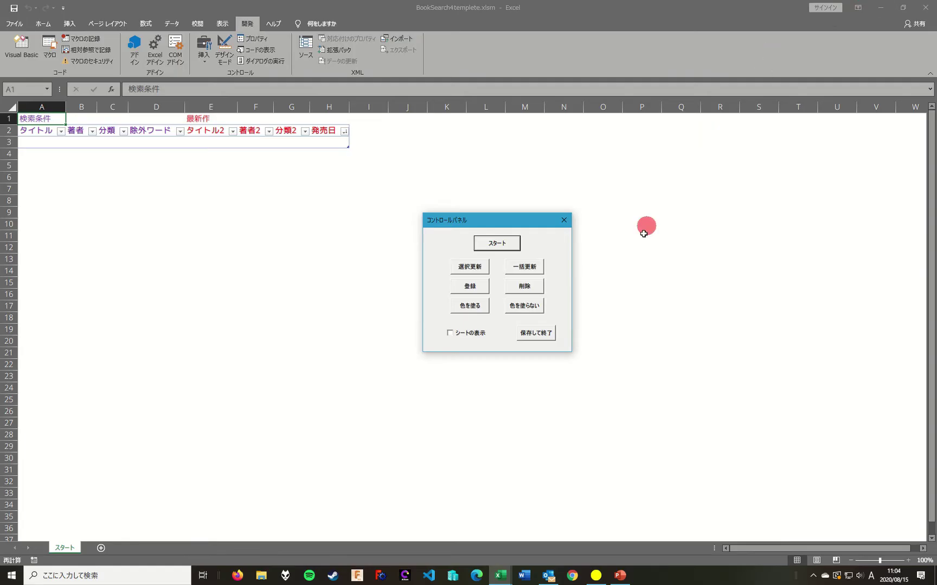
Register title ゴールデンカムイ, category コミック and exclusion word 同梱版 in the form
{"action": "left_click", "coordinate": [463, 284]}
{"action": "type", "text": "どうこんばん"}
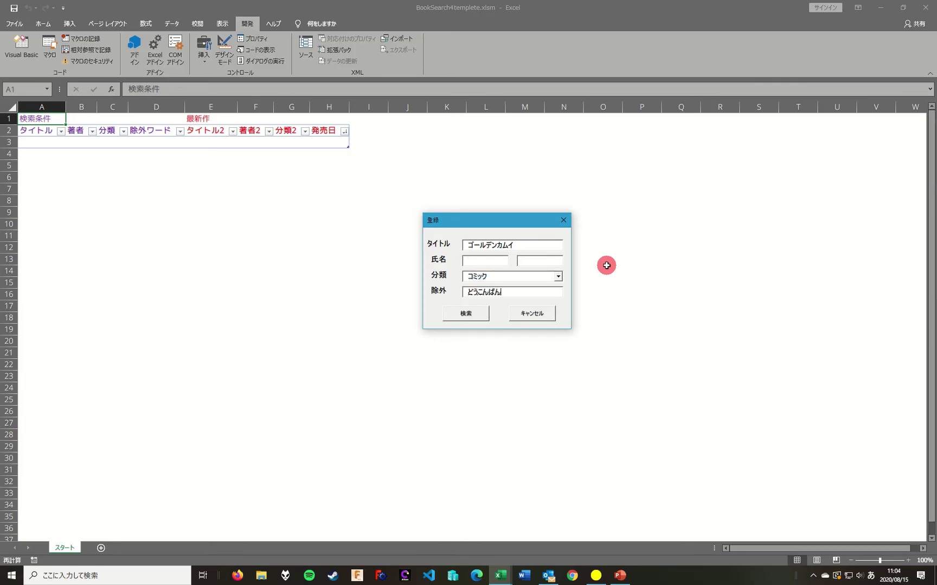
{"action": "key", "text": "space"}
{"action": "type", "text": "同梱版"}
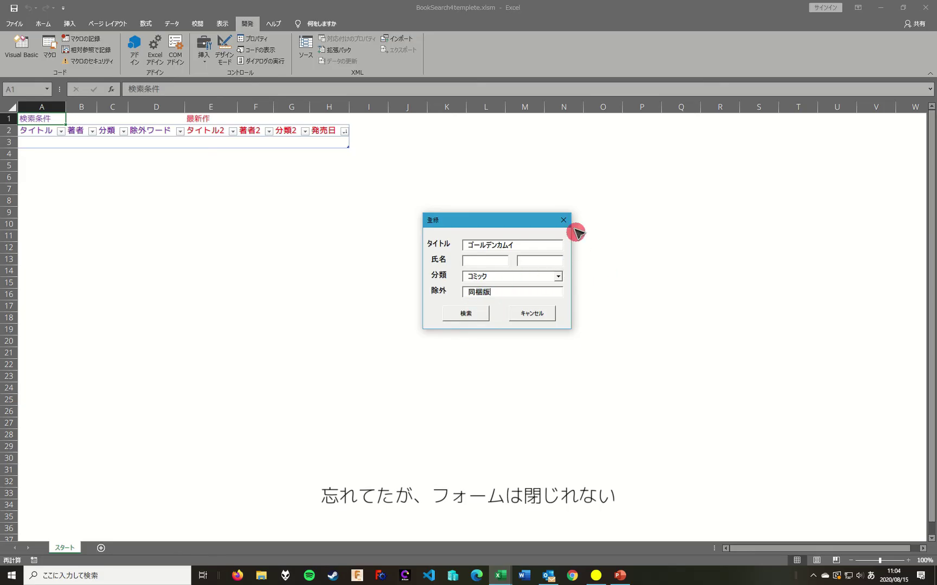
Run the ゴールデンカムイ search, view its three-release result sheet, then save and close
{"action": "left_click", "coordinate": [474, 317]}
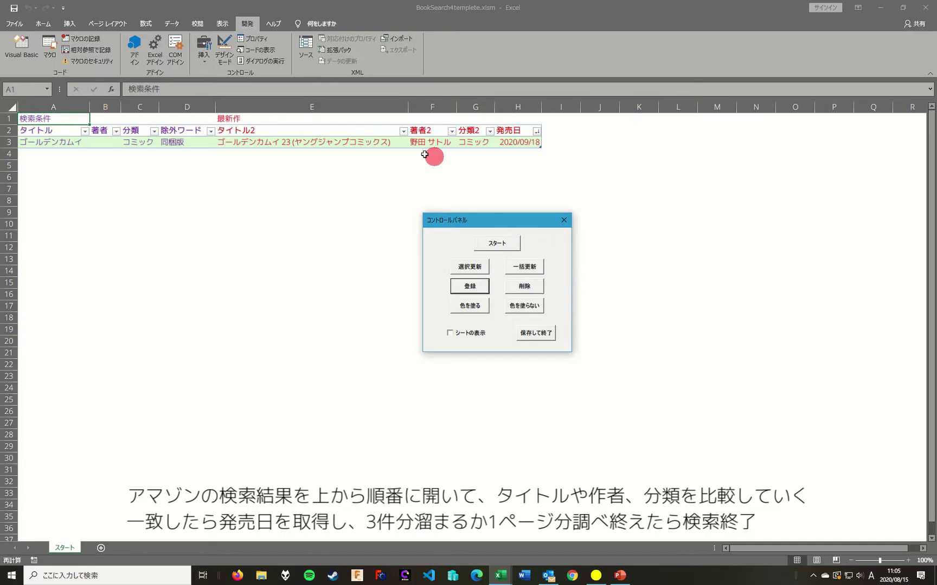
{"action": "left_click", "coordinate": [376, 145]}
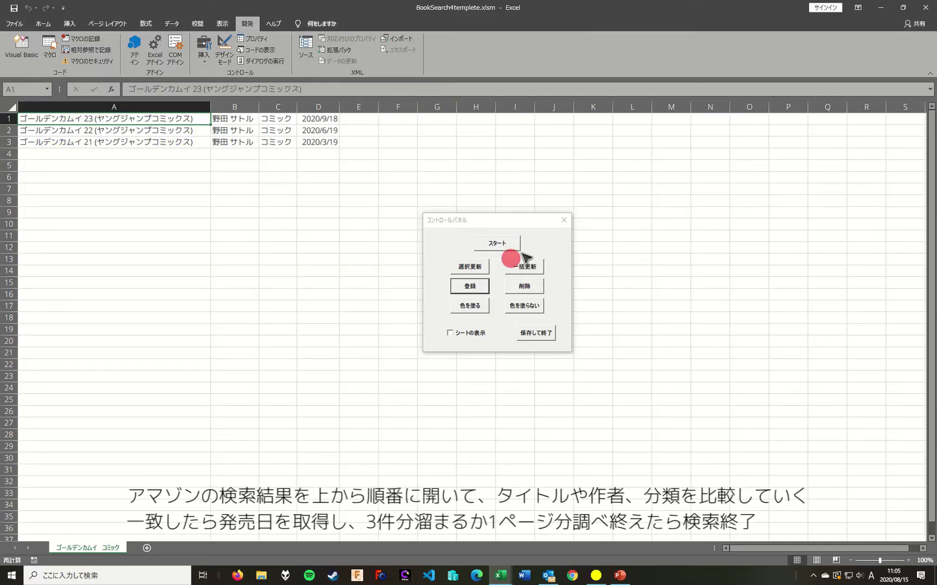
{"action": "left_click", "coordinate": [563, 220]}
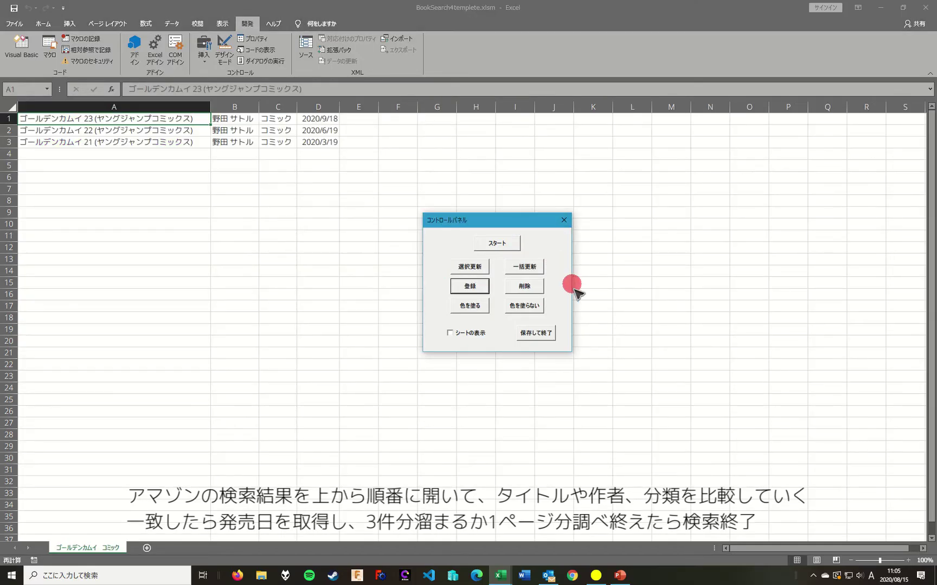
{"action": "left_click", "coordinate": [536, 333]}
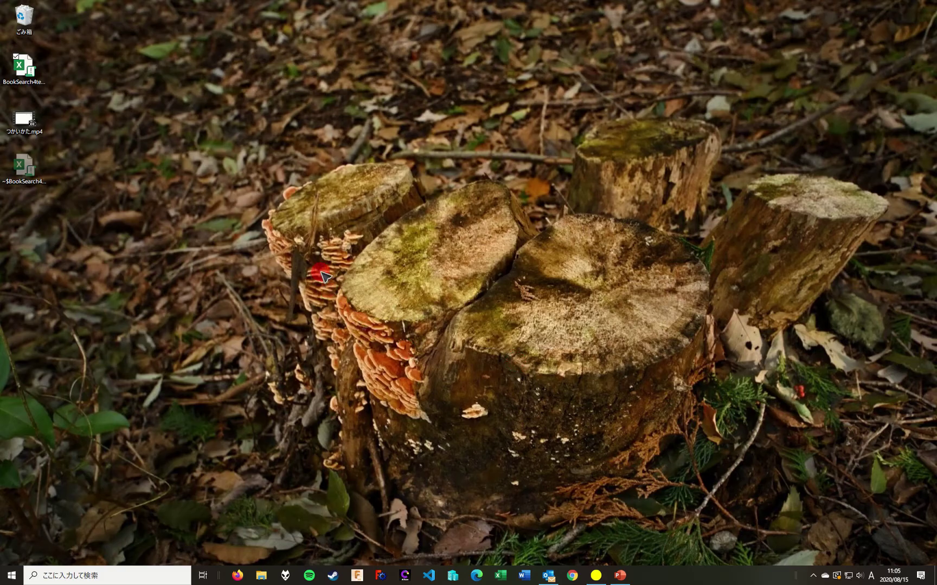
Reopen BookSearch4templete.xlsm from the desktop and move the コントロールパネル to mid-screen
{"action": "double_click", "coordinate": [23, 66]}
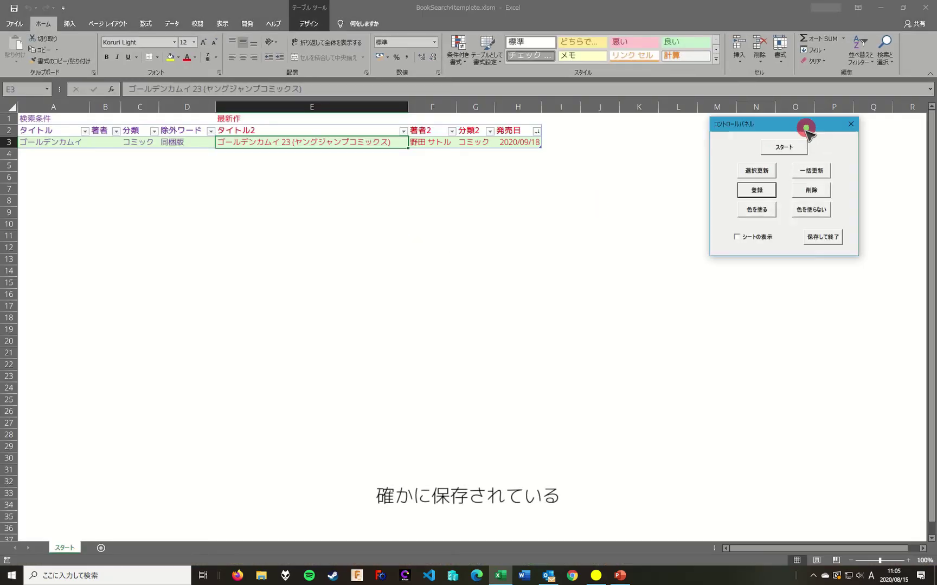
{"action": "left_click_drag", "start_coordinate": [832, 126], "coordinate": [484, 233]}
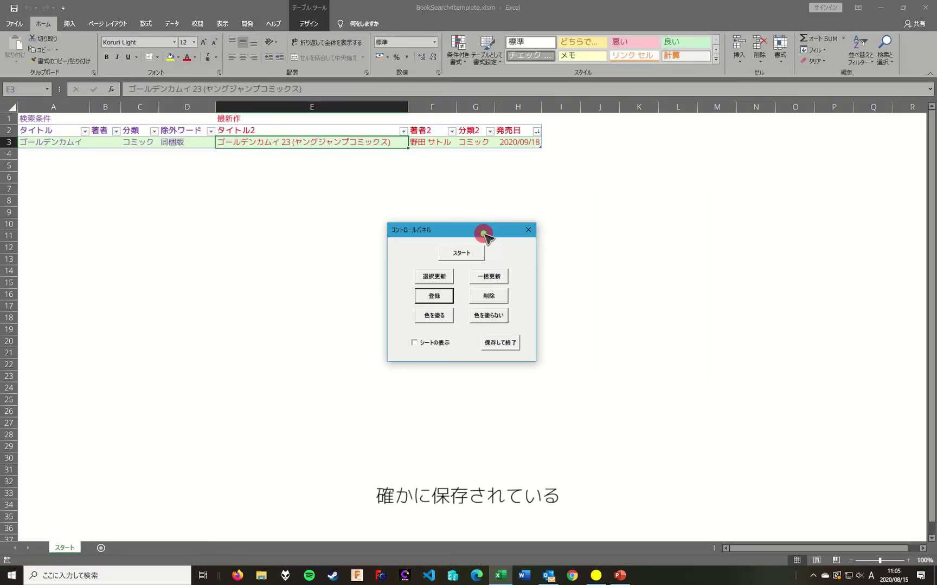